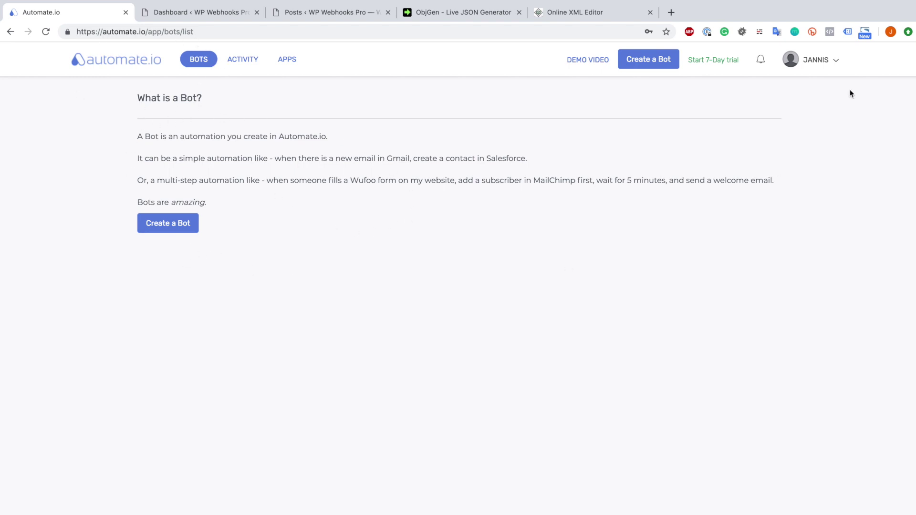
Step: Start a new bot triggered by New Card on the connected Trello account
click(147, 225)
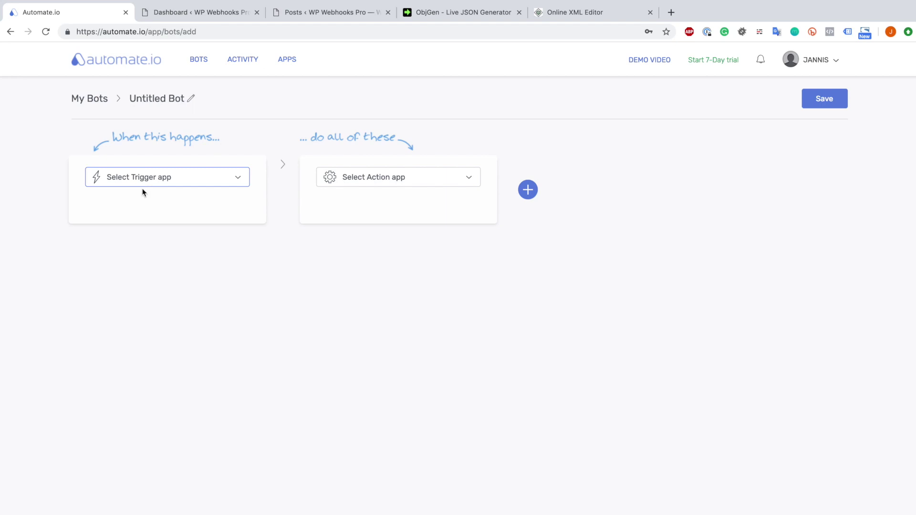
click(215, 180)
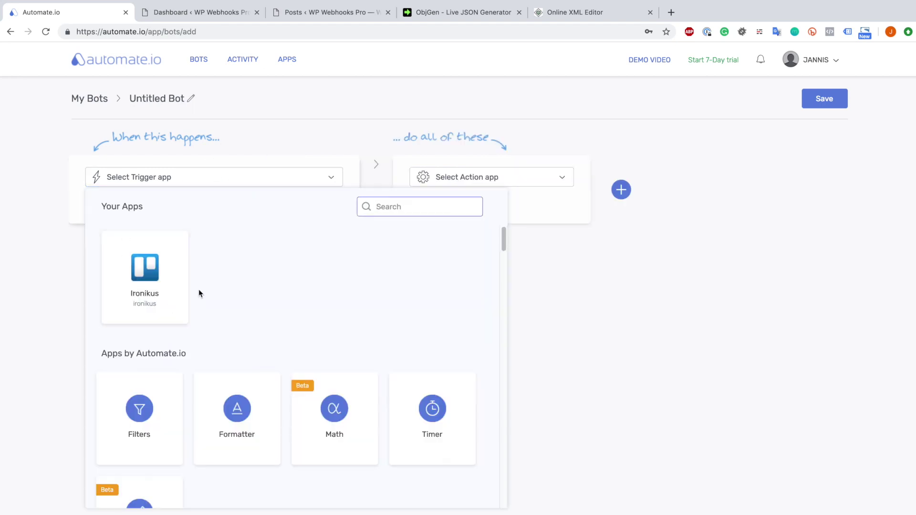
click(146, 272)
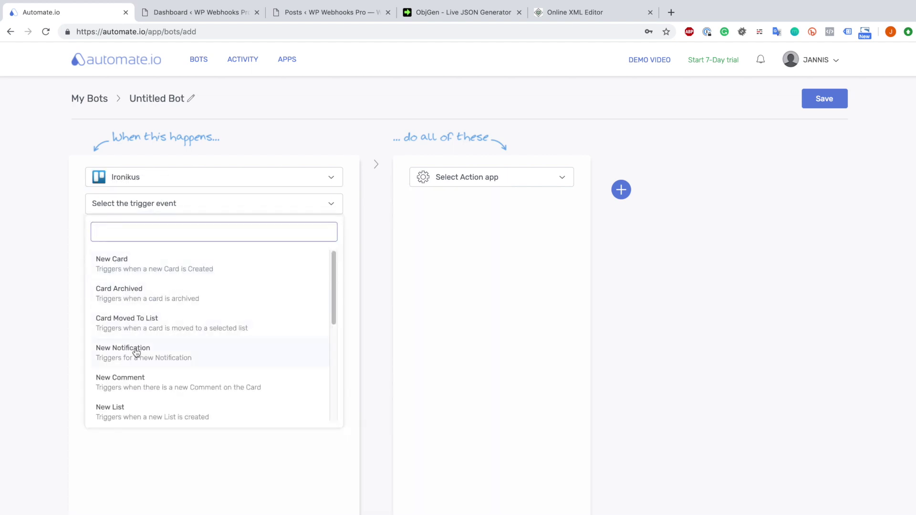
click(140, 265)
Step: Limit the trigger to the Bugs list on the WP Webhook Pro board
click(99, 288)
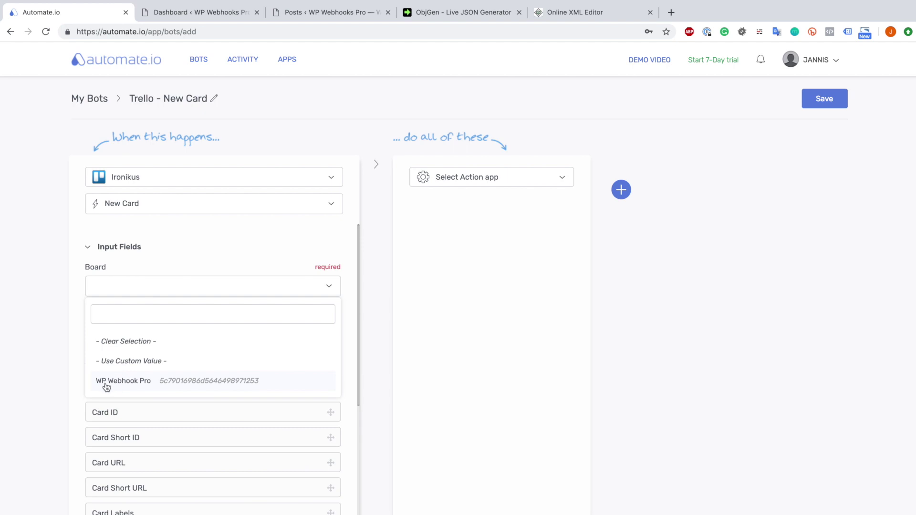
click(113, 382)
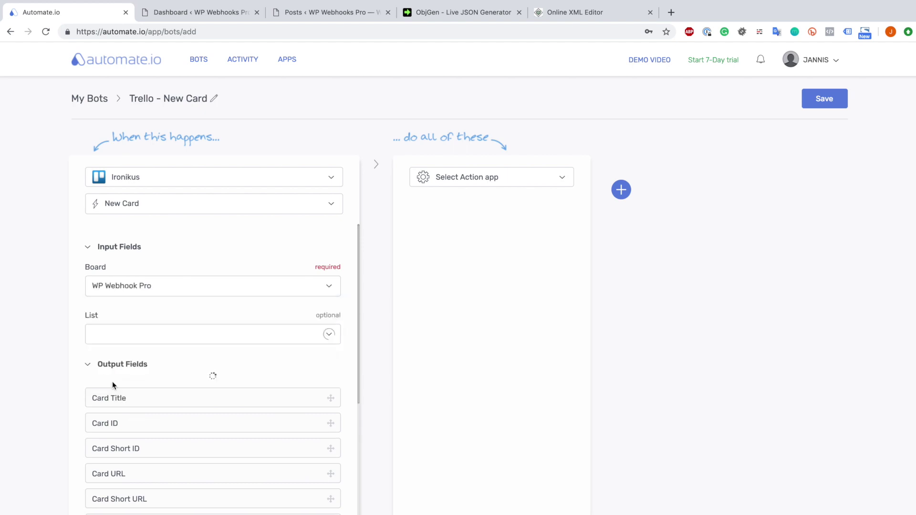
click(134, 334)
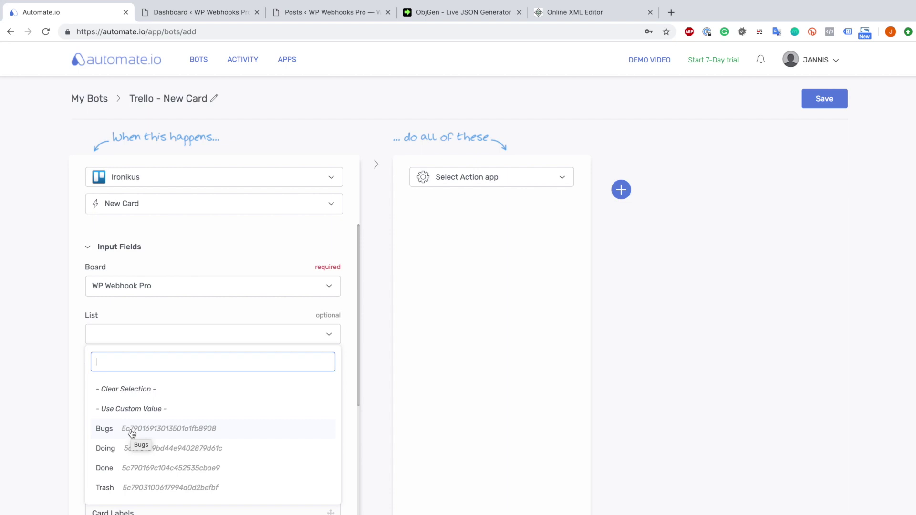
click(132, 433)
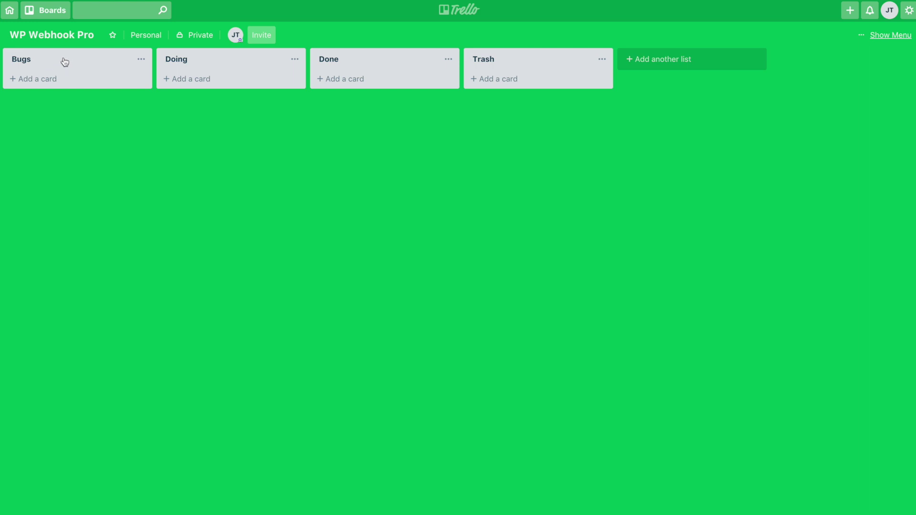
key(ctrl+Left)
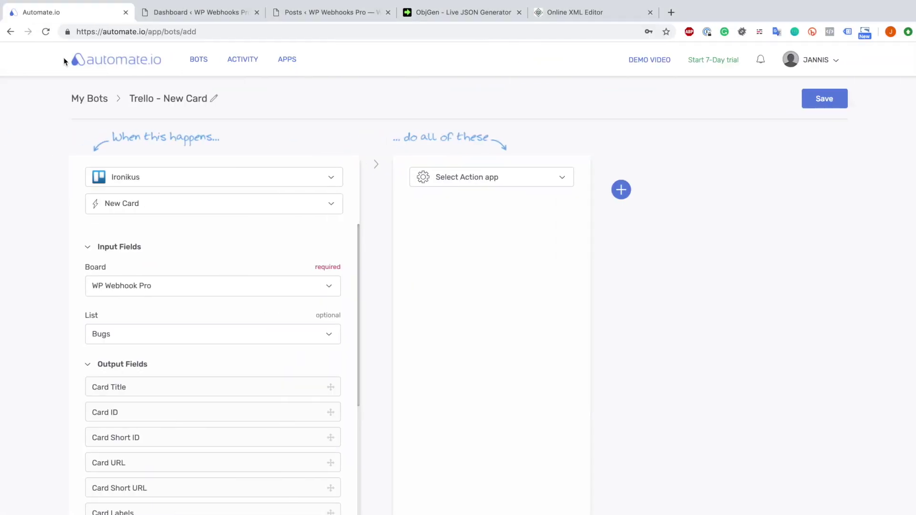
scroll(349, 315, down, 6)
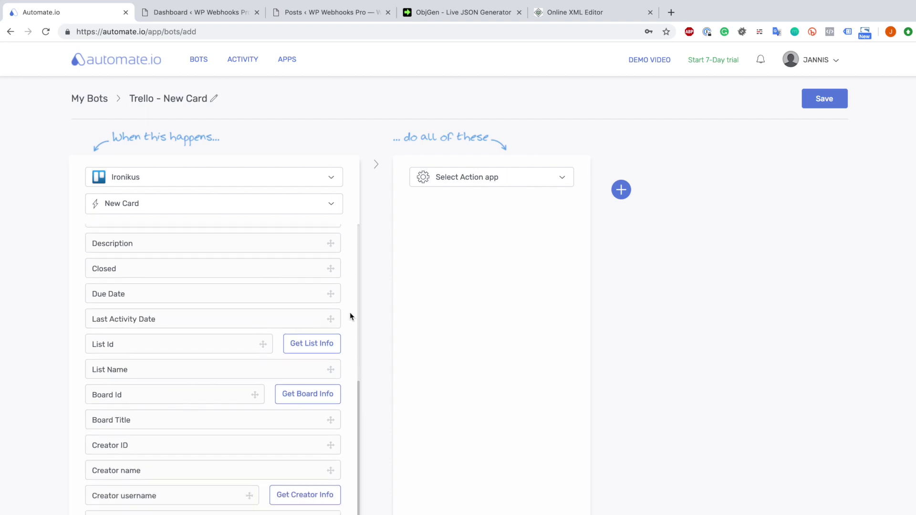
scroll(350, 315, up, 6)
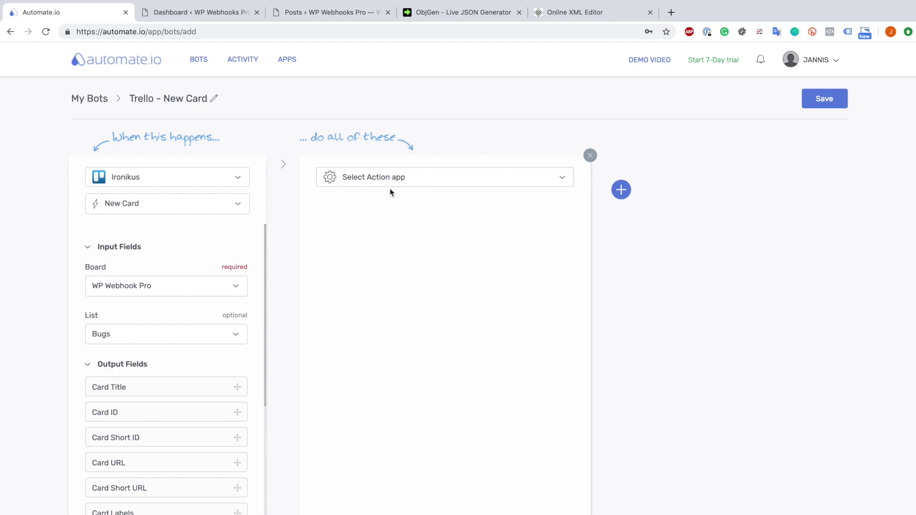
Step: Add a Webhooks POST data action to the bot, leaving its fields empty
click(394, 184)
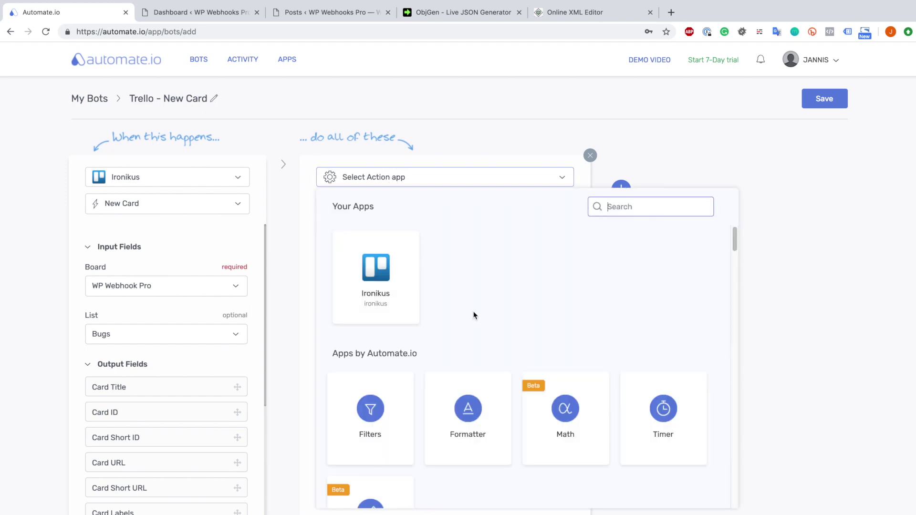
scroll(474, 312, down, 4)
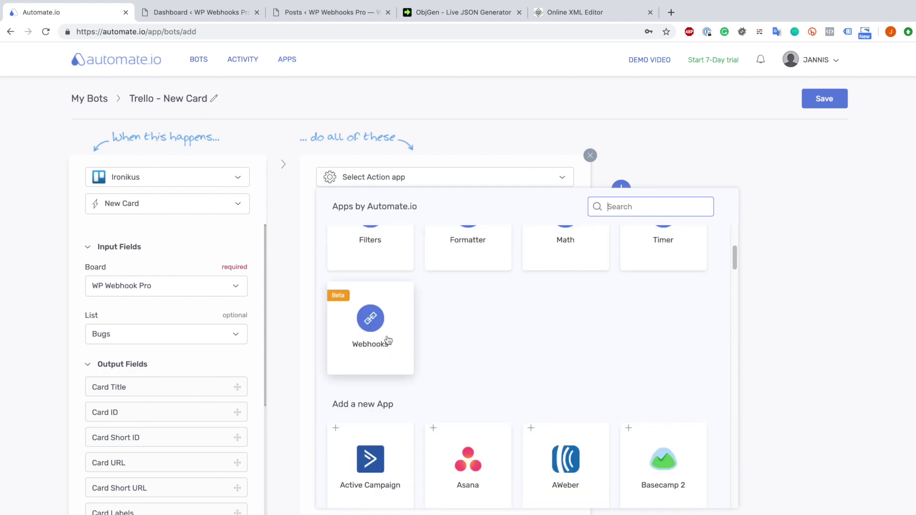
click(368, 337)
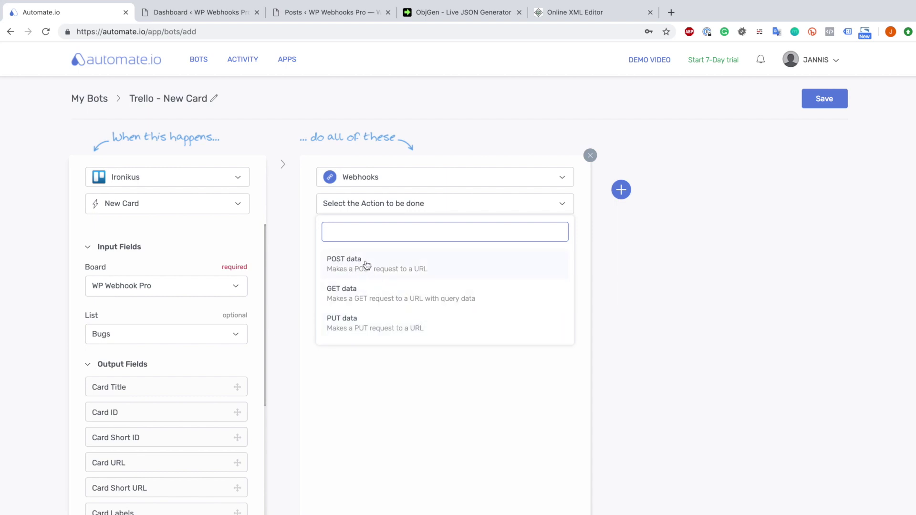
click(368, 265)
click(378, 284)
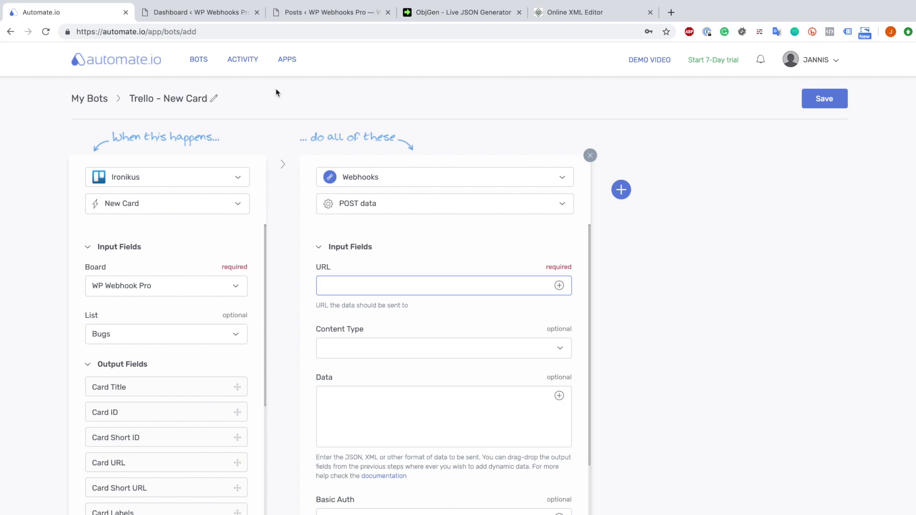
Step: Open the WP Webhooks Pro Receive Data page in WordPress
click(208, 15)
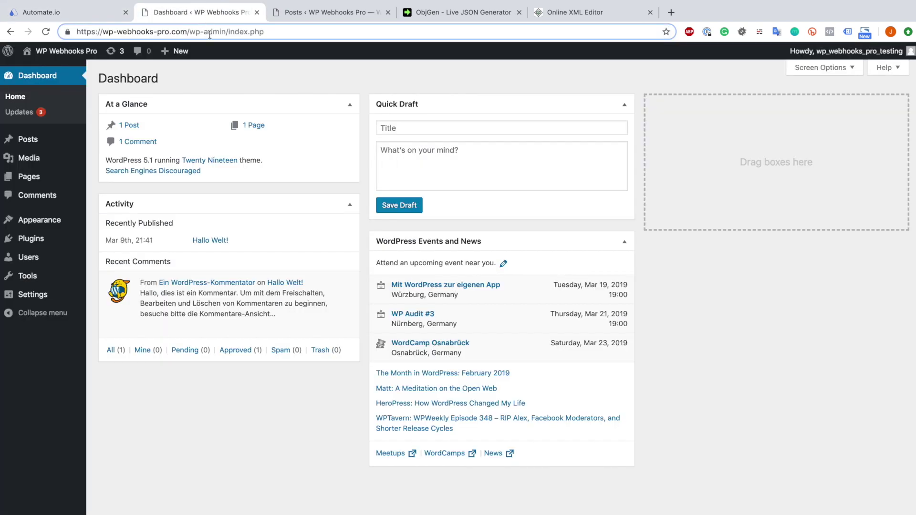
mouse_move(69, 139)
mouse_move(47, 296)
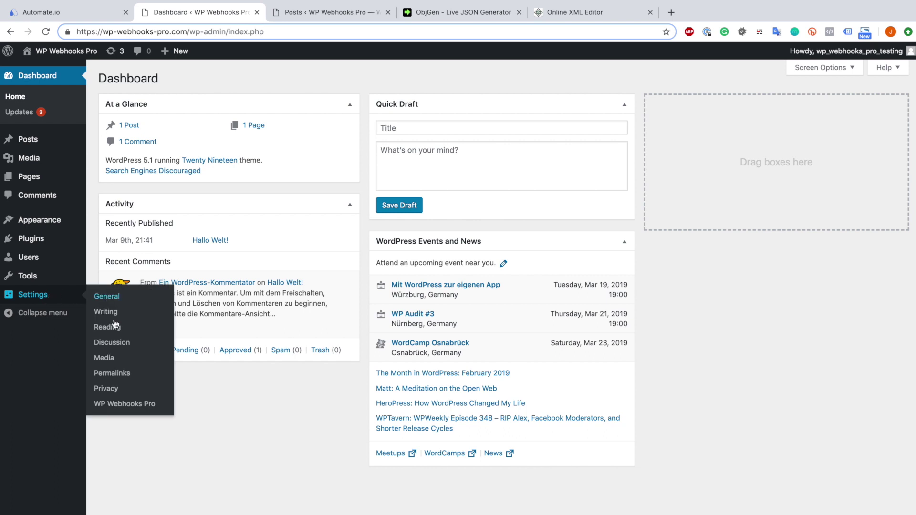
click(135, 406)
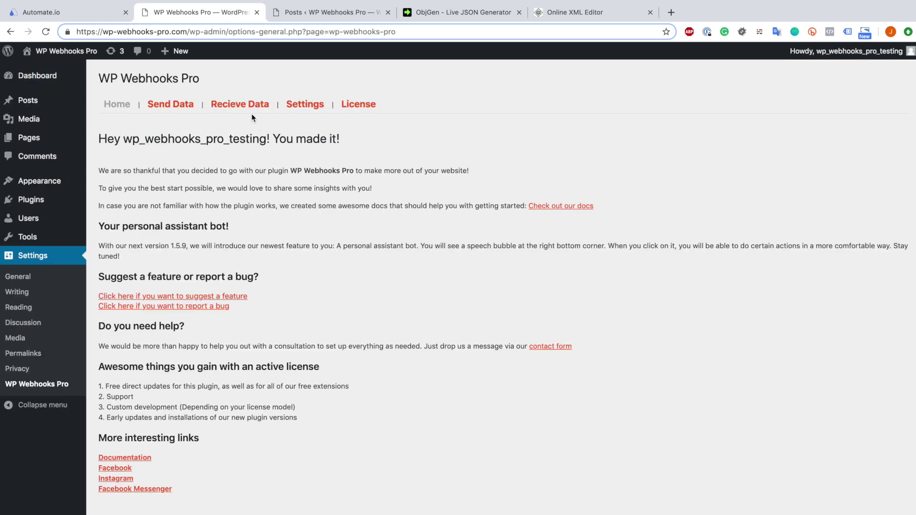
click(246, 105)
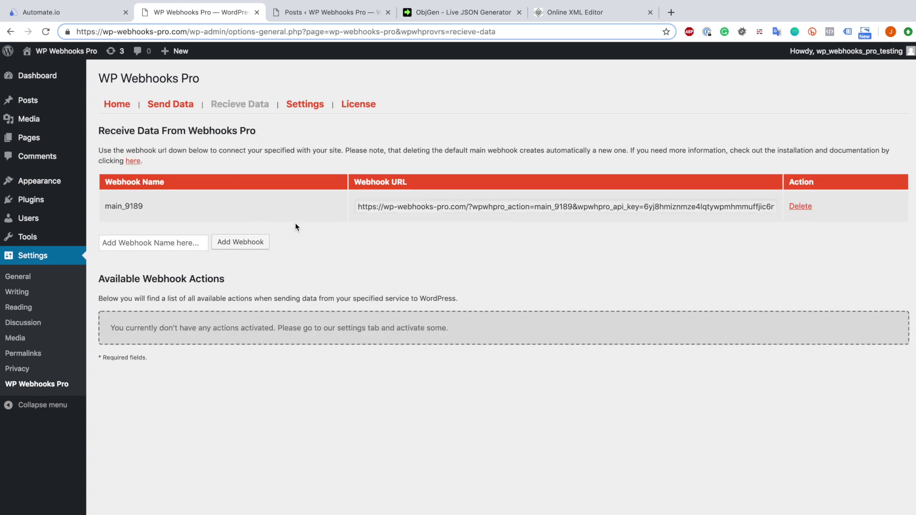
Step: Copy the main_9189 webhook URL and return to the Automate.io URL field
double_click(368, 209)
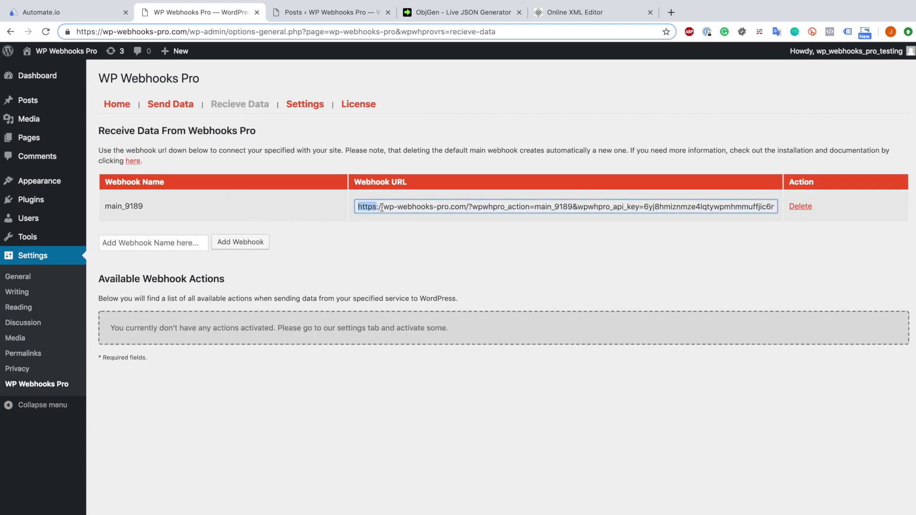
triple_click(382, 209)
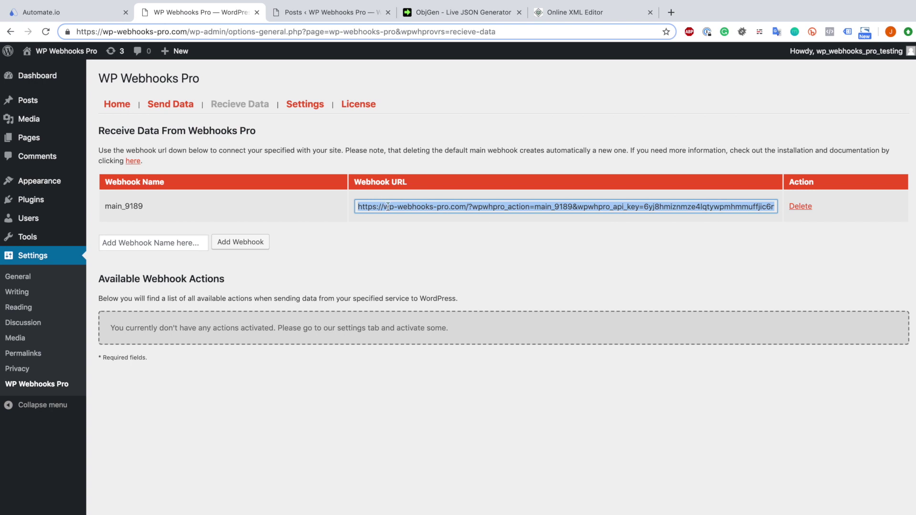
right_click(388, 207)
click(409, 229)
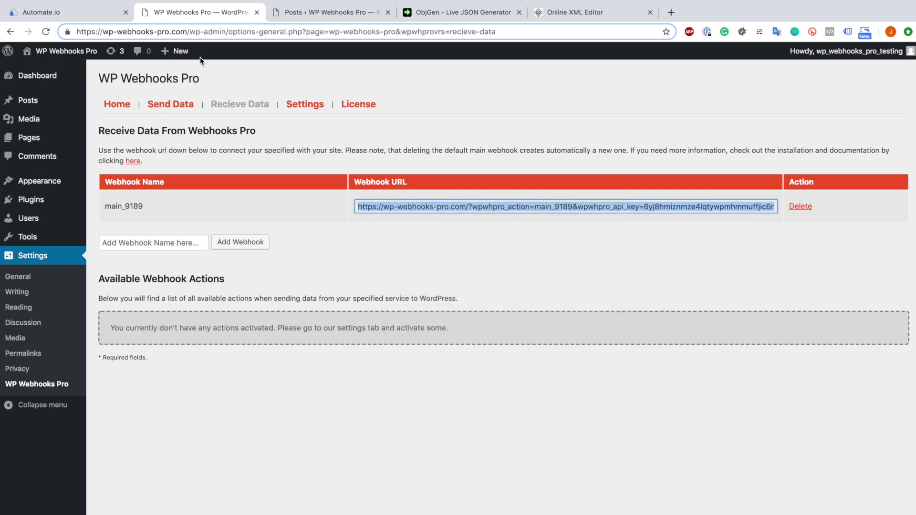
click(72, 13)
right_click(406, 290)
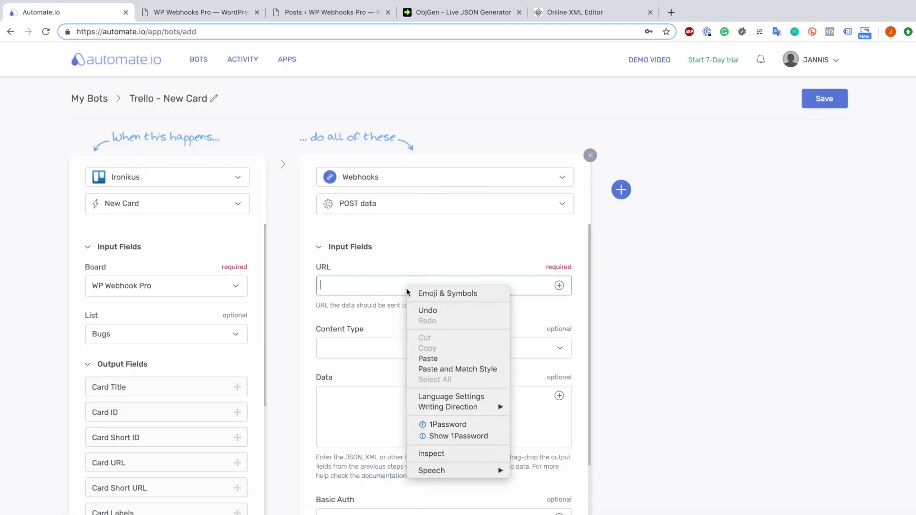
Step: Paste the webhook URL and set Content Type to Form Urlencoded, leaving Data empty
click(438, 359)
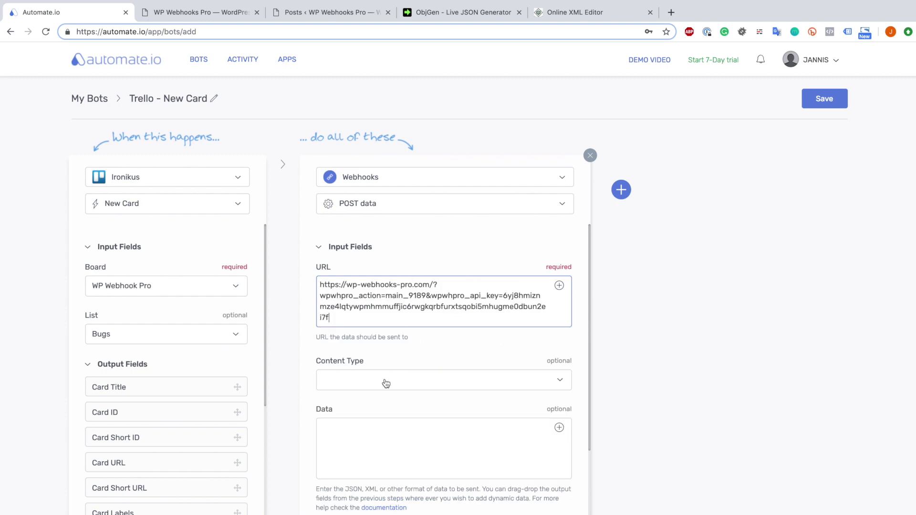
scroll(585, 357, down, 1)
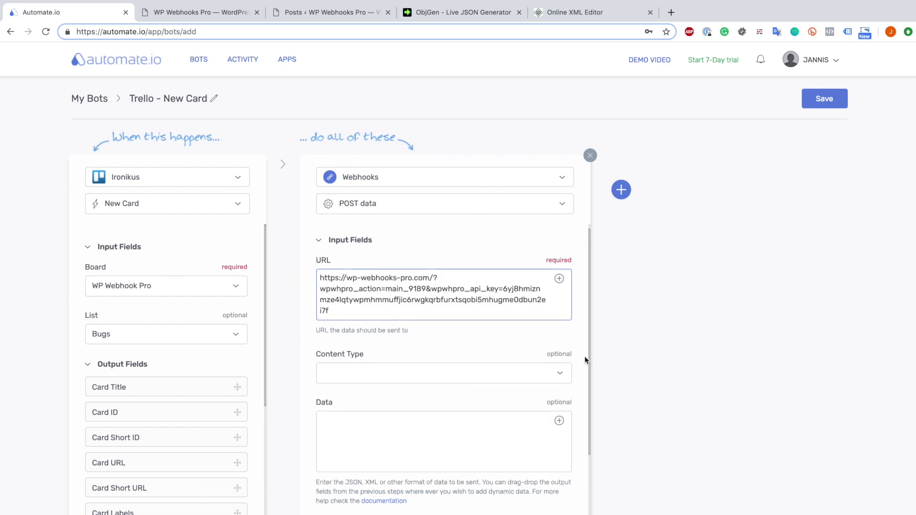
click(507, 375)
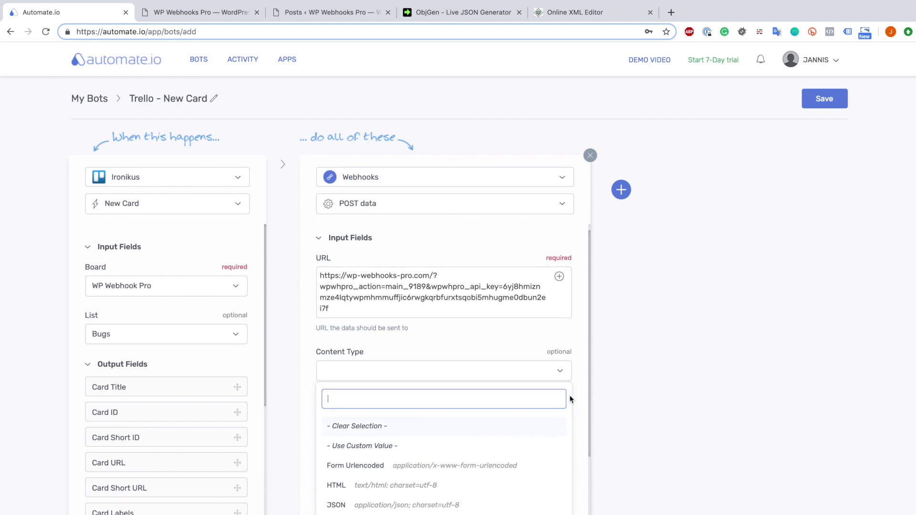
scroll(571, 399, down, 3)
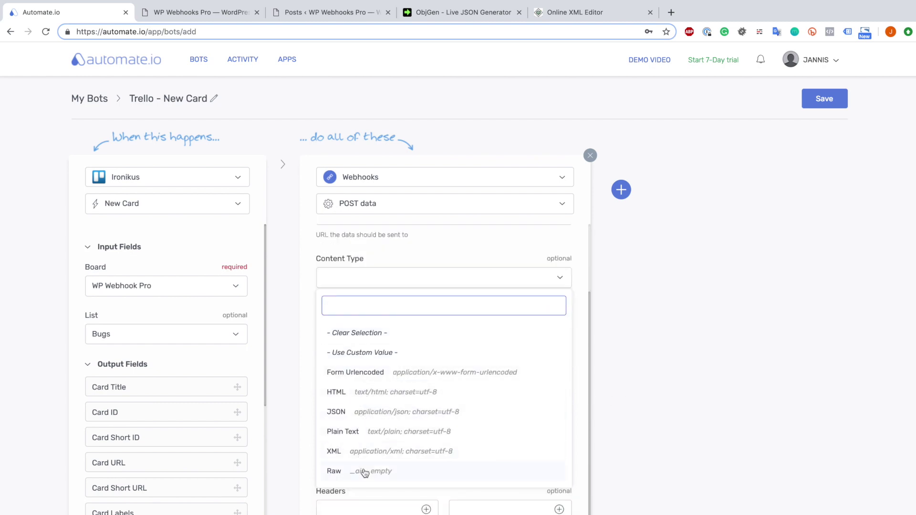
scroll(391, 463, down, 1)
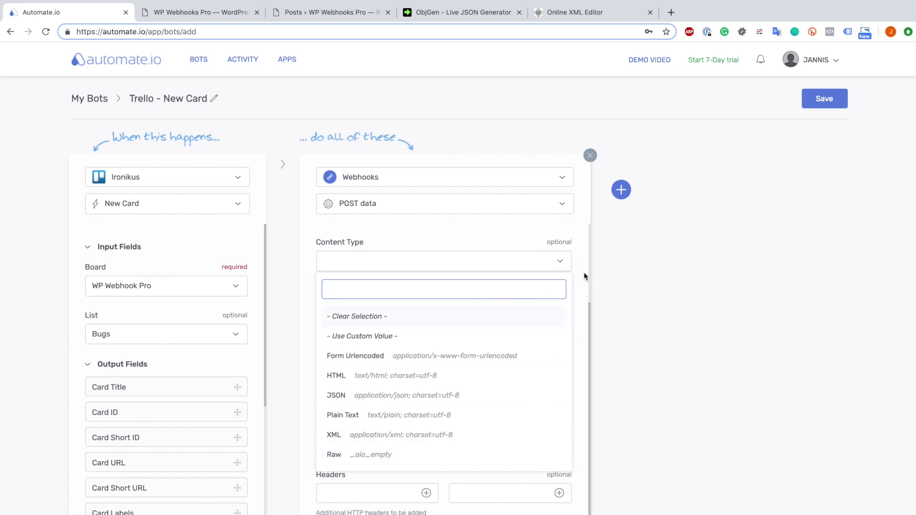
click(382, 362)
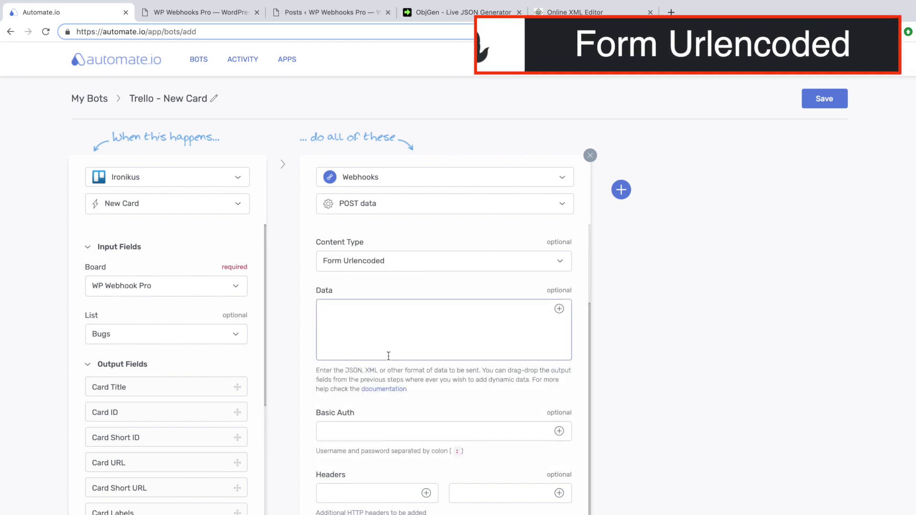
click(388, 329)
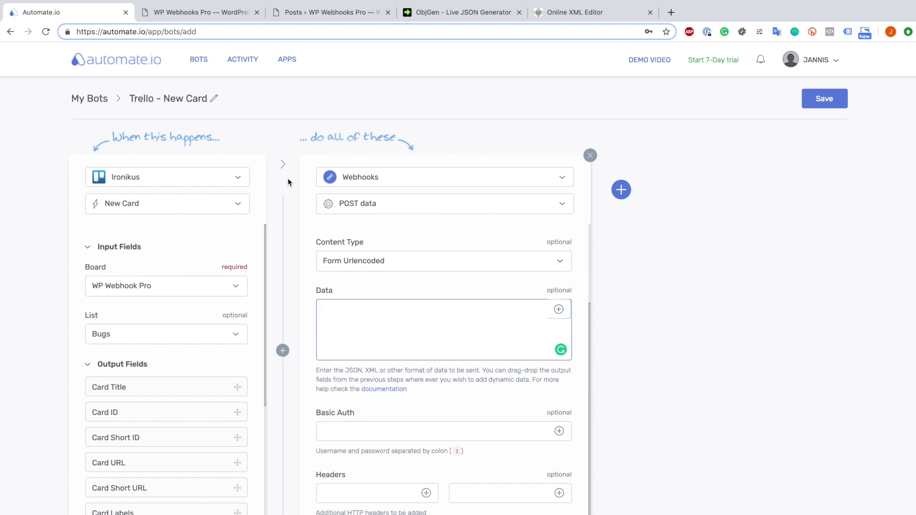
Step: Enable and save the create_post action in WP Webhooks Pro settings
click(190, 16)
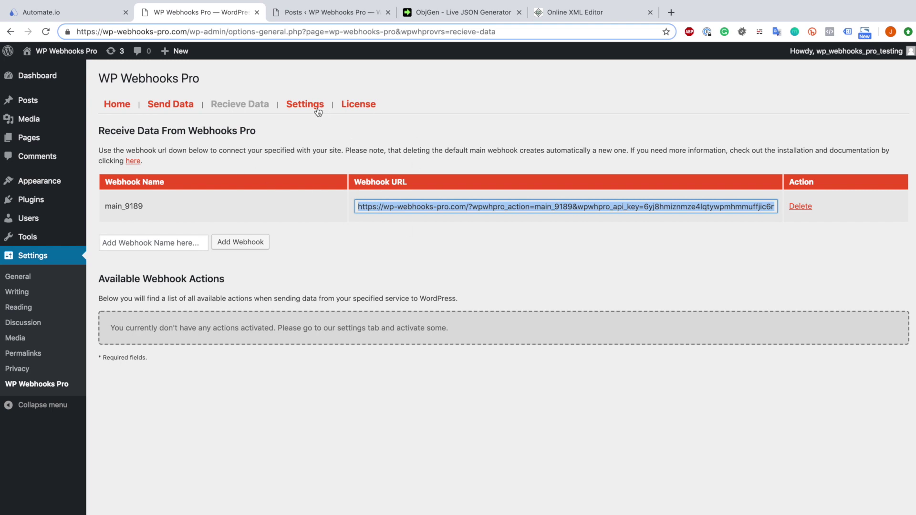
click(319, 225)
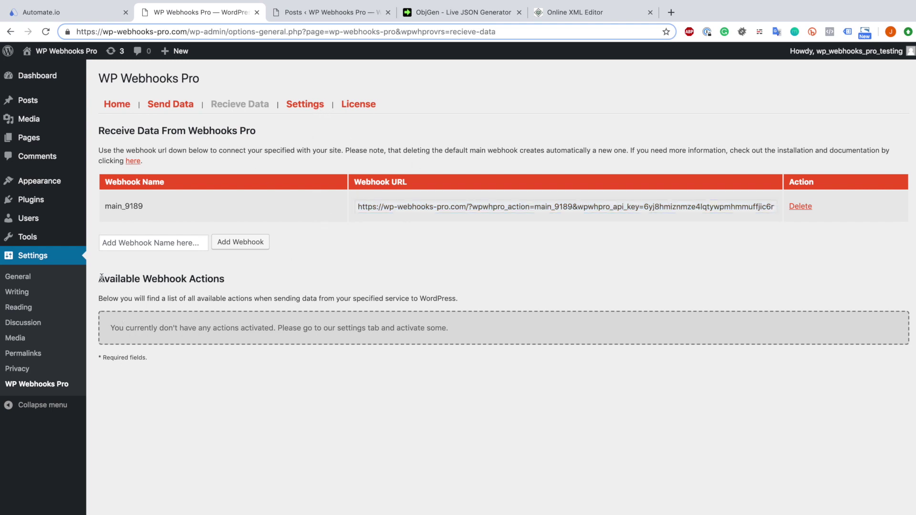
drag(99, 279, 230, 278)
click(229, 279)
click(309, 110)
scroll(281, 339, down, 2)
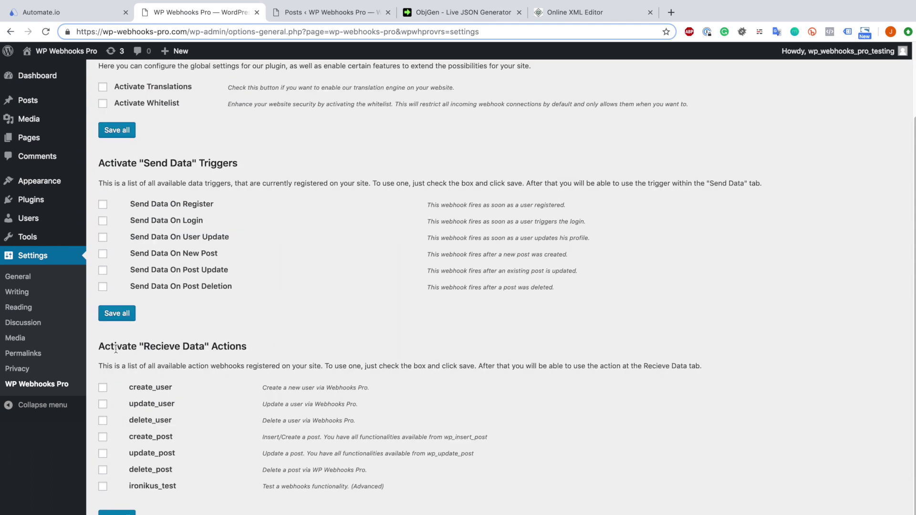
click(151, 440)
click(117, 514)
click(252, 134)
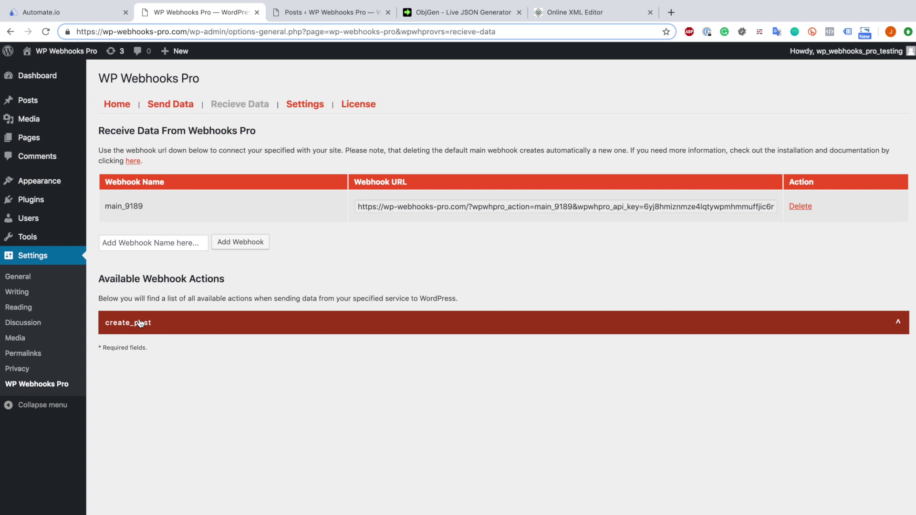
Step: Expand create_post to view its accepted arguments like post_title and post_content
click(139, 323)
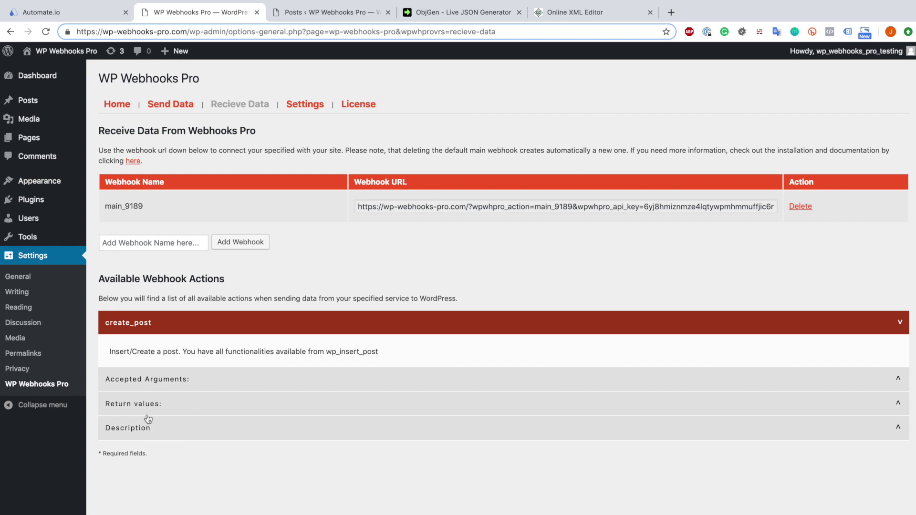
click(162, 381)
scroll(276, 408, down, 3)
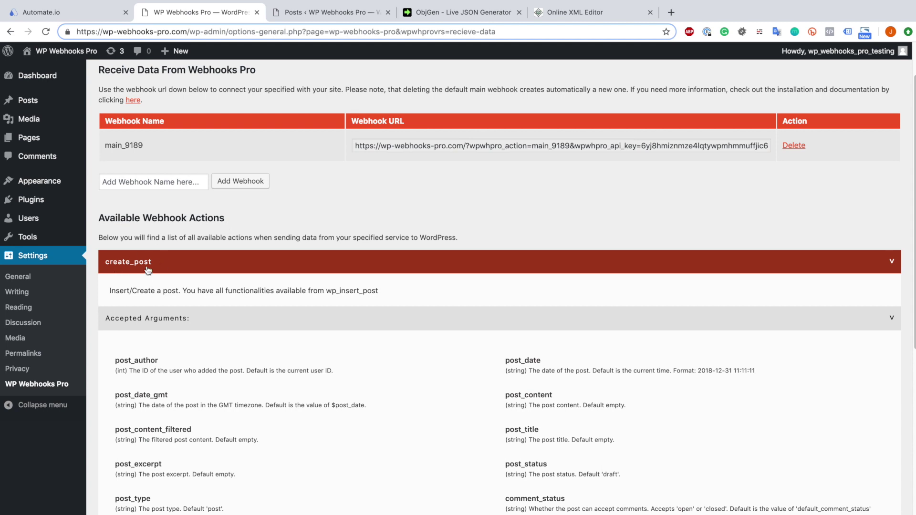
Step: Copy the create_post action name
click(184, 263)
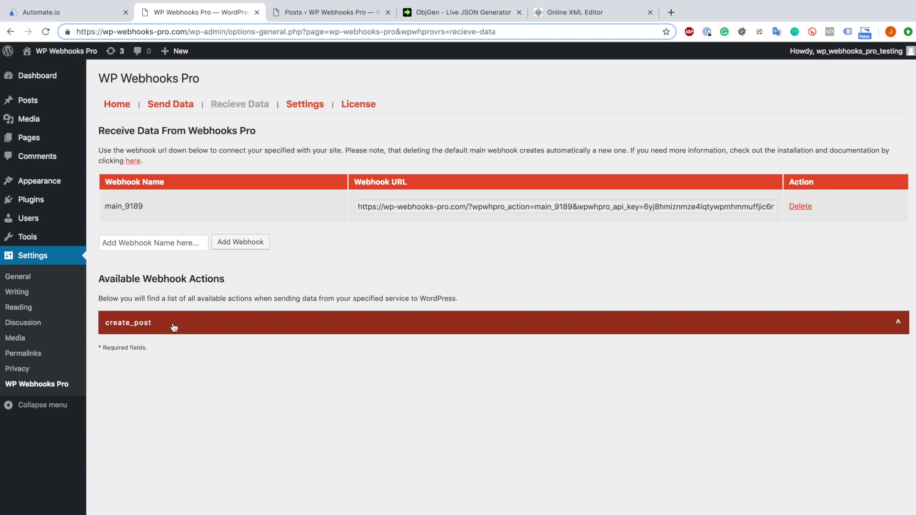
click(172, 326)
drag(164, 325, 105, 324)
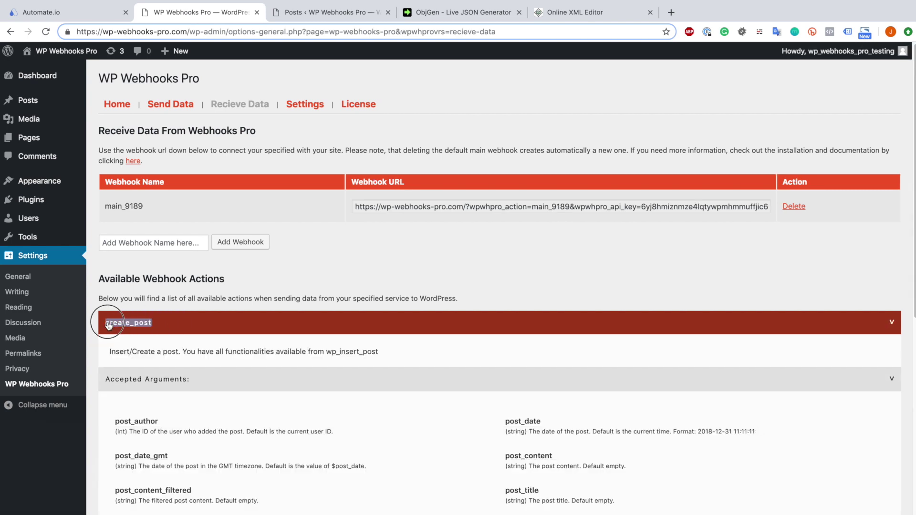
right_click(106, 323)
click(125, 344)
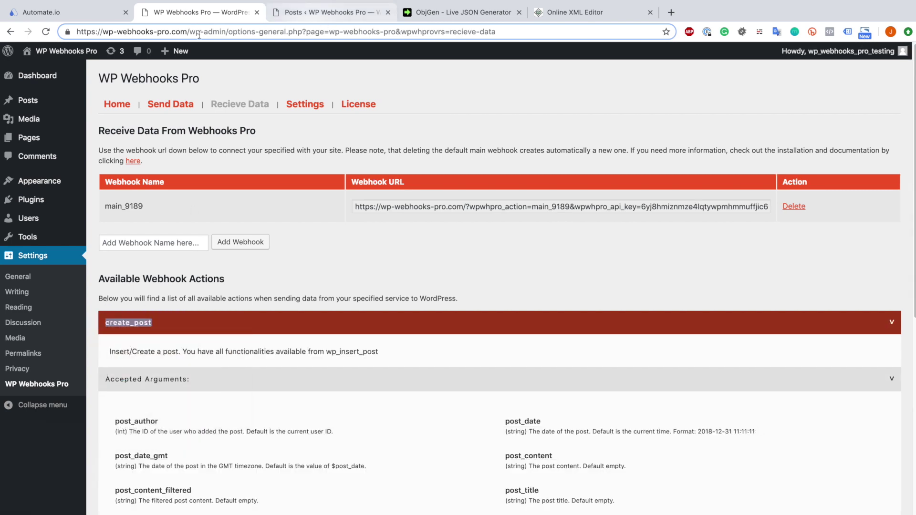
Step: Enter action=create_post in the Automate.io Data field
click(62, 13)
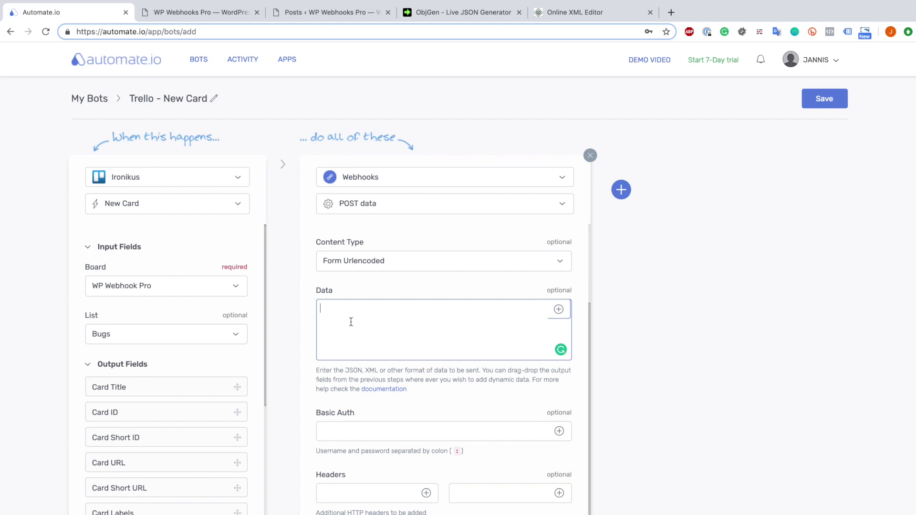
text(action=create_post&)
Step: Copy the post_title argument name from create_post's Accepted Arguments
click(218, 15)
scroll(217, 407, down, 5)
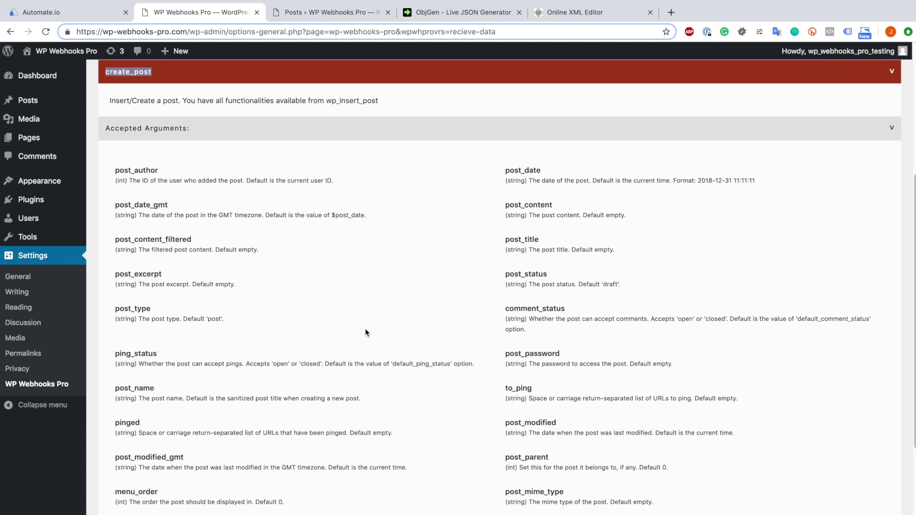
click(459, 194)
double_click(519, 241)
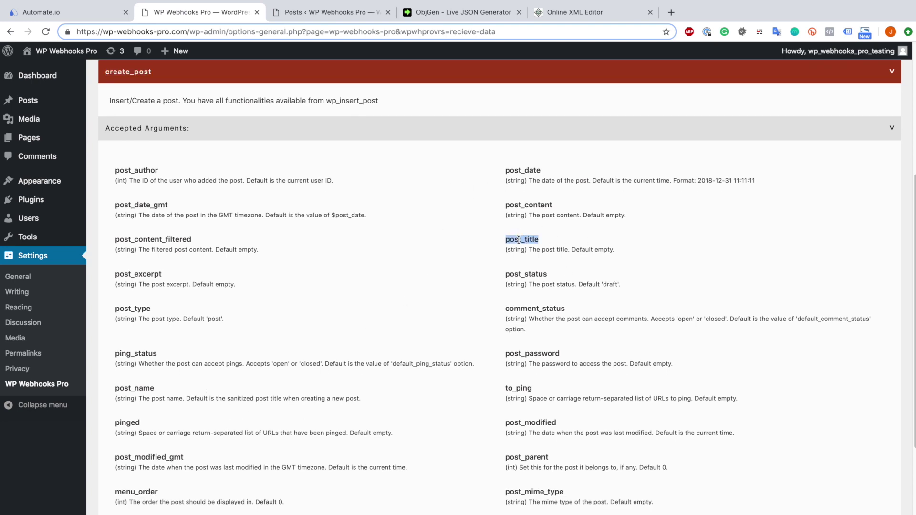
right_click(519, 242)
click(541, 261)
Step: Append post_title= to the Data field, then bring up the Trello board
mouse_move(37, 100)
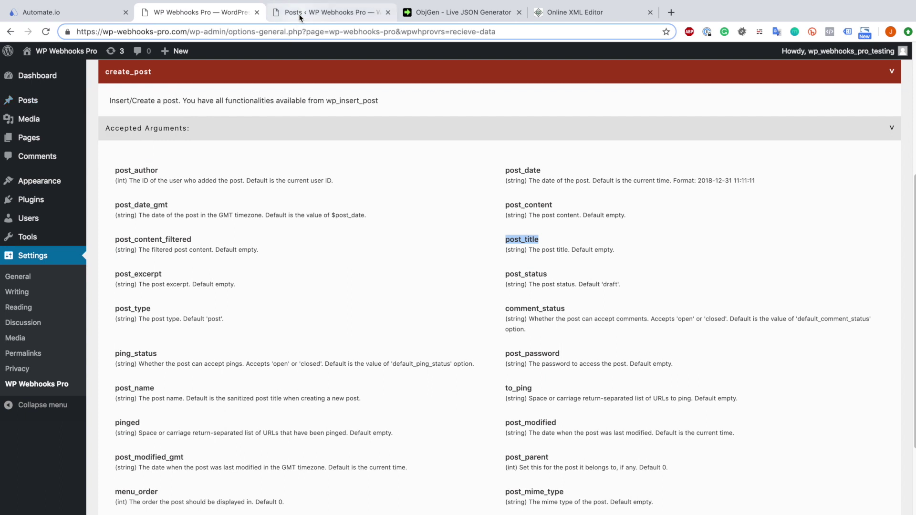
click(55, 13)
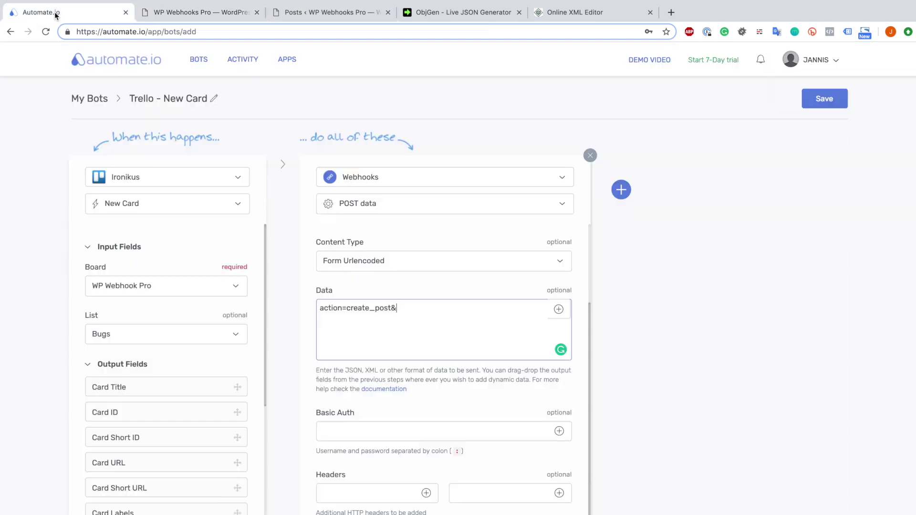
click(406, 309)
text(post_title=)
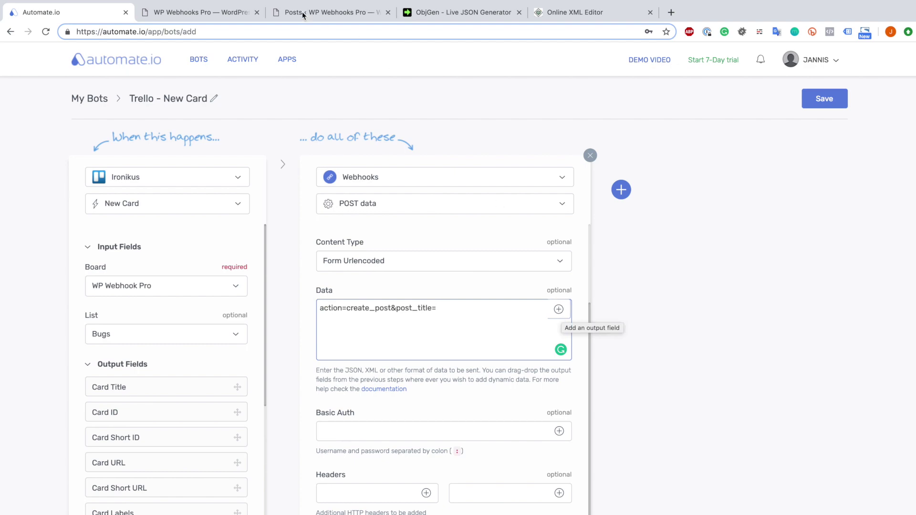
key(super+Tab)
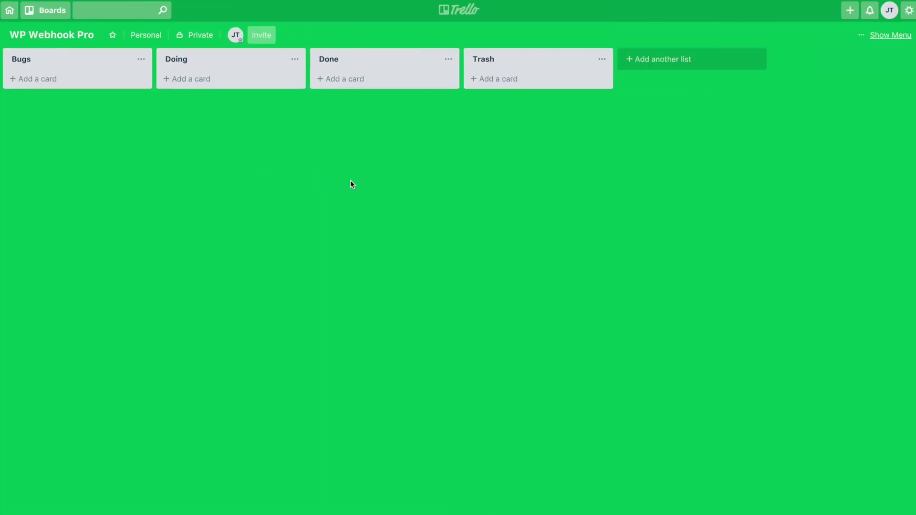
Step: Start and cancel a card in Trello's Bugs list, then return to Automate.io
click(47, 85)
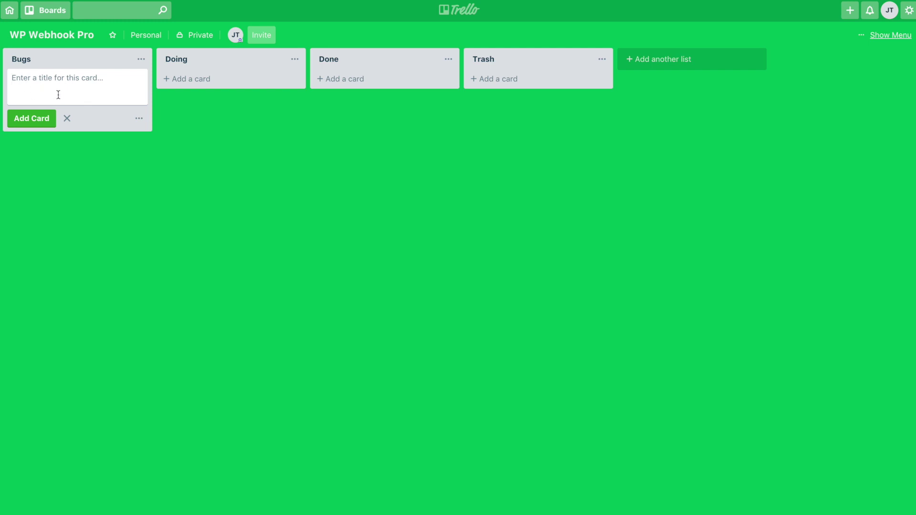
click(67, 120)
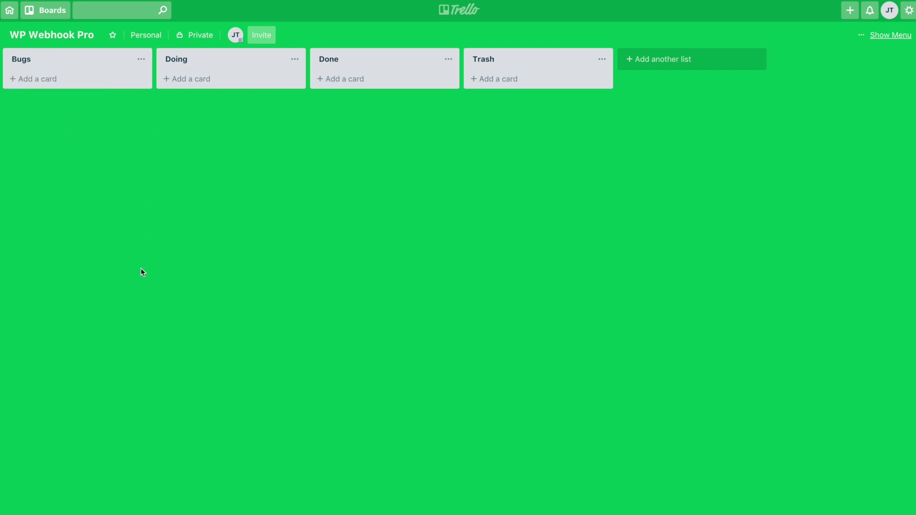
key(ctrl+Left)
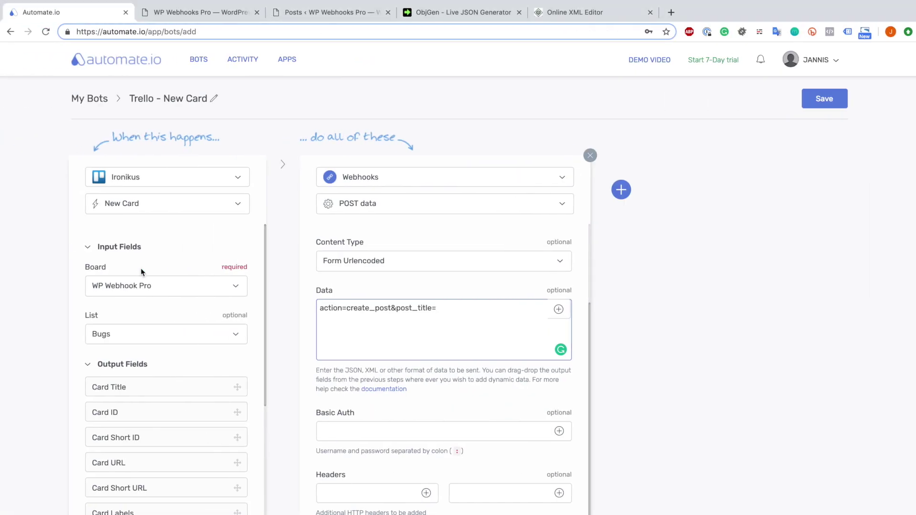
Step: Insert the Trello Card Title after post_title= in Data and save the bot
click(561, 315)
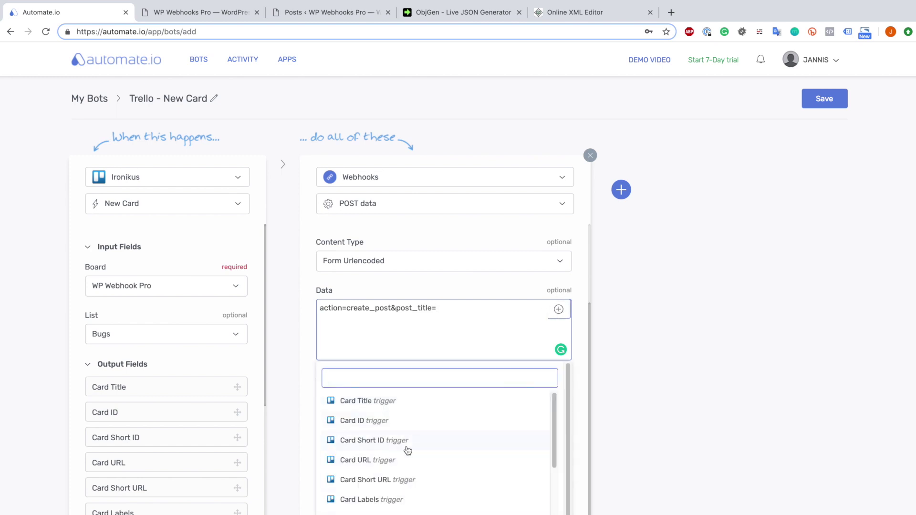
click(387, 404)
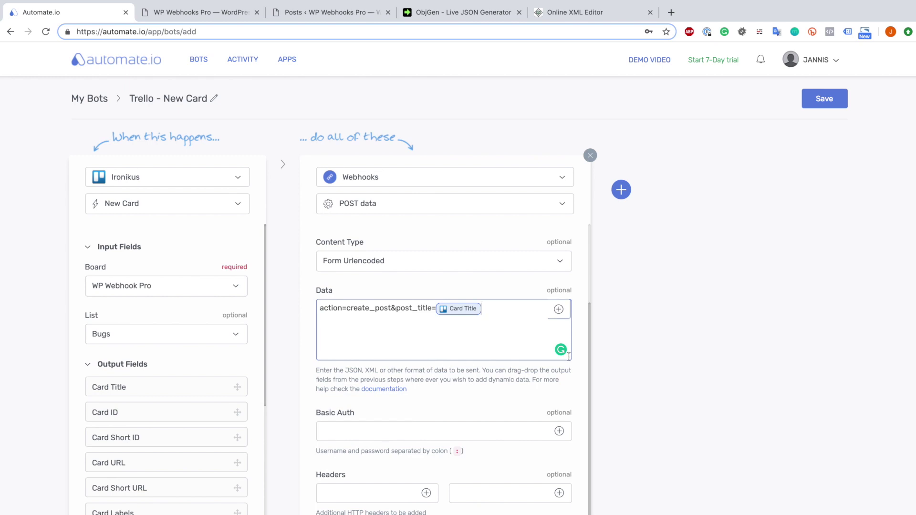
click(831, 102)
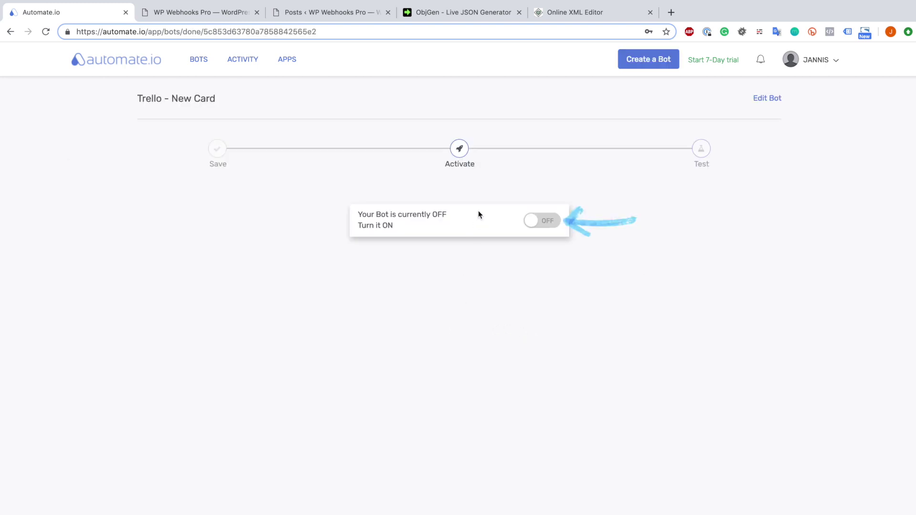
Step: Turn the bot on and start its test waiting for a new Trello card
click(533, 225)
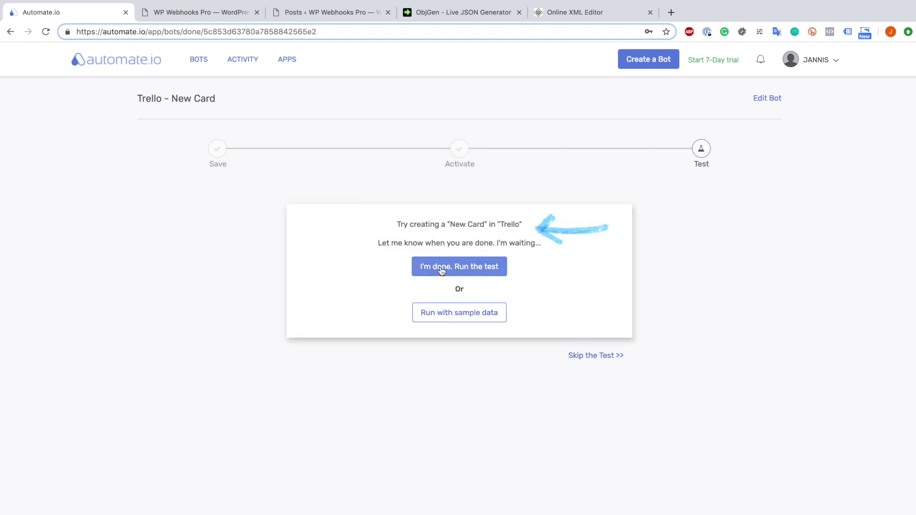
click(449, 270)
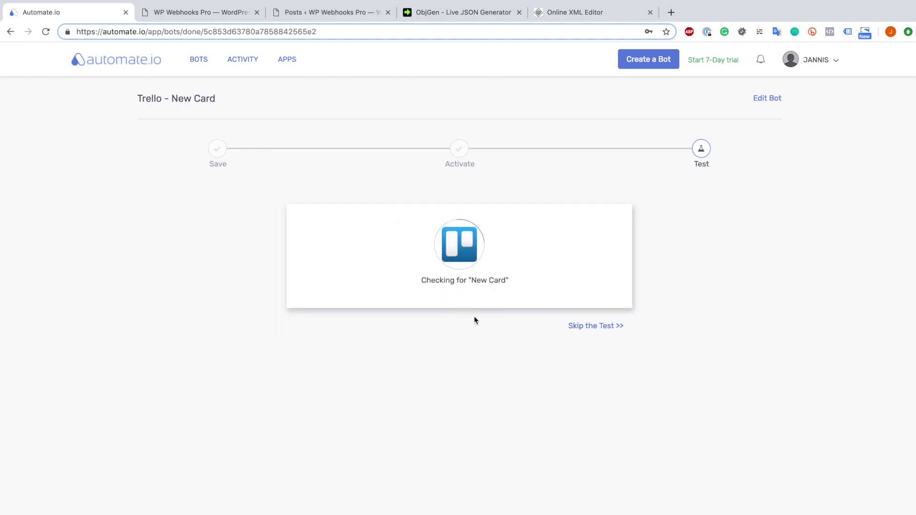
key(ctrl+Right)
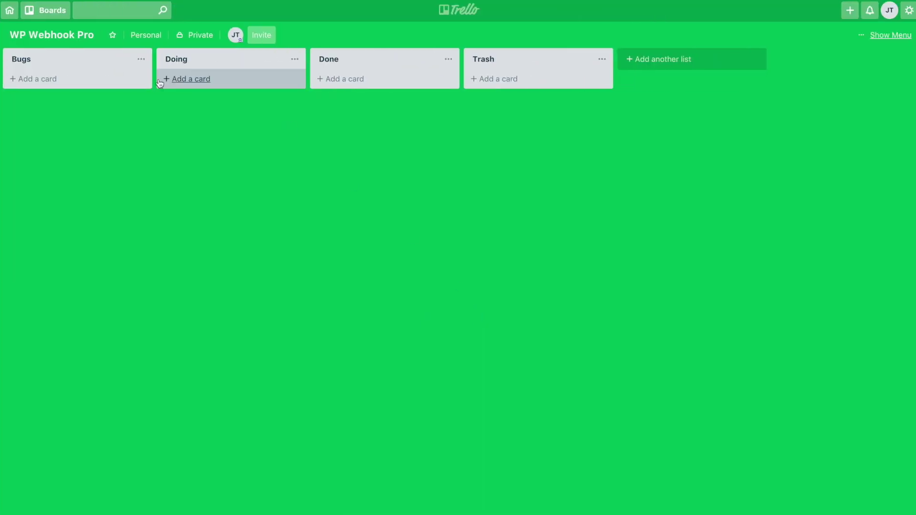
Step: Add a card titled 'First Demo Post' to the Bugs list on the WP Webhook Pro board
click(48, 79)
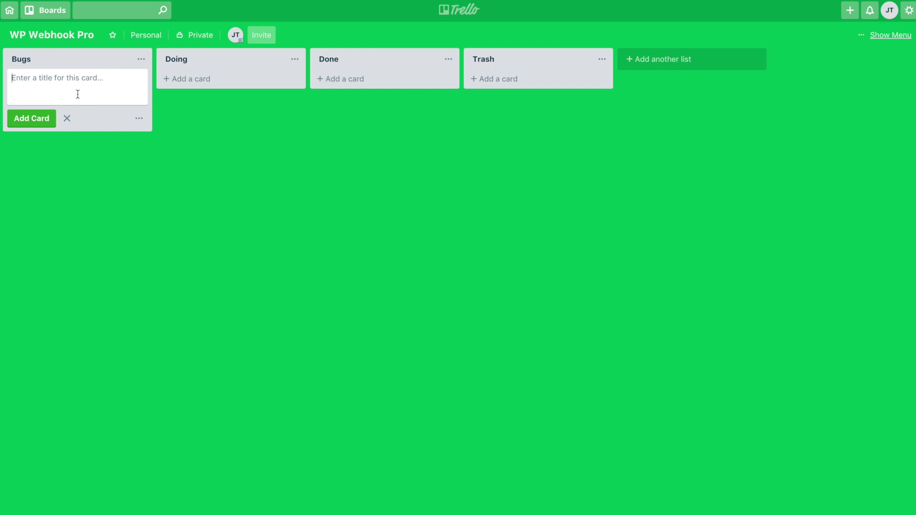
text(Fir)
text(st Dmeo #)
key(BackSpace)
key(BackSpace)
key(BackSpace)
key(BackSpace)
text(emo Post)
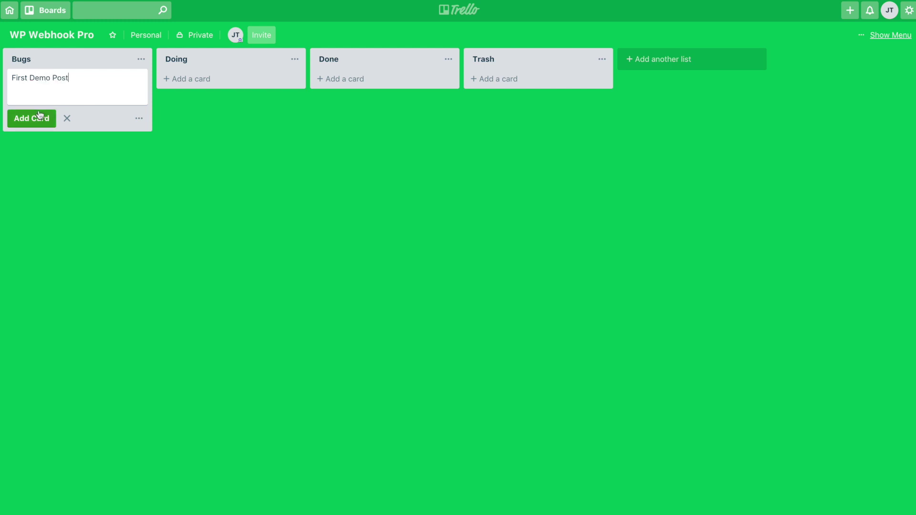
click(30, 118)
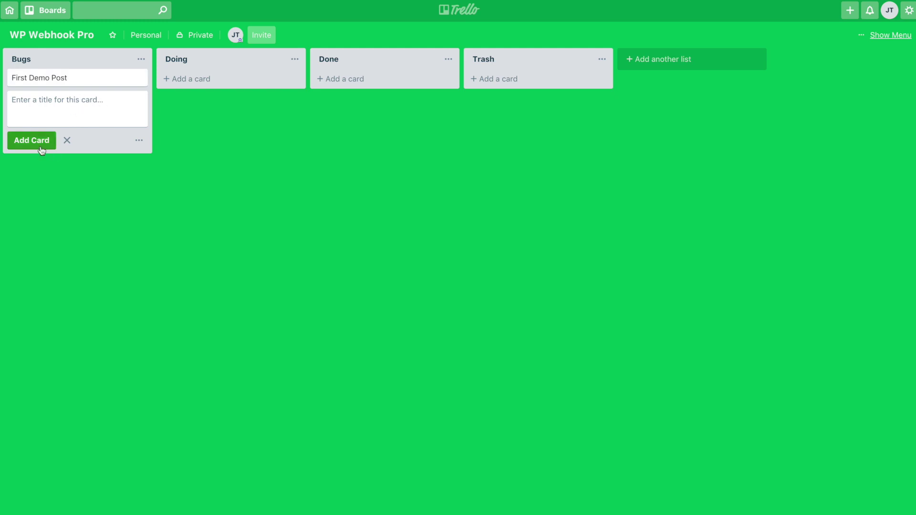
key(super+Tab)
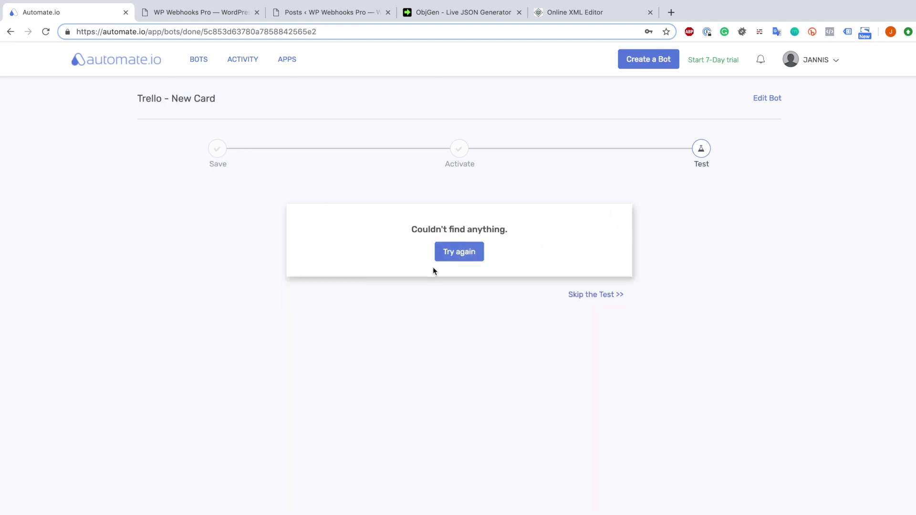
Step: Rerun the Trello New Card bot test so it detects the new card and passes
click(457, 260)
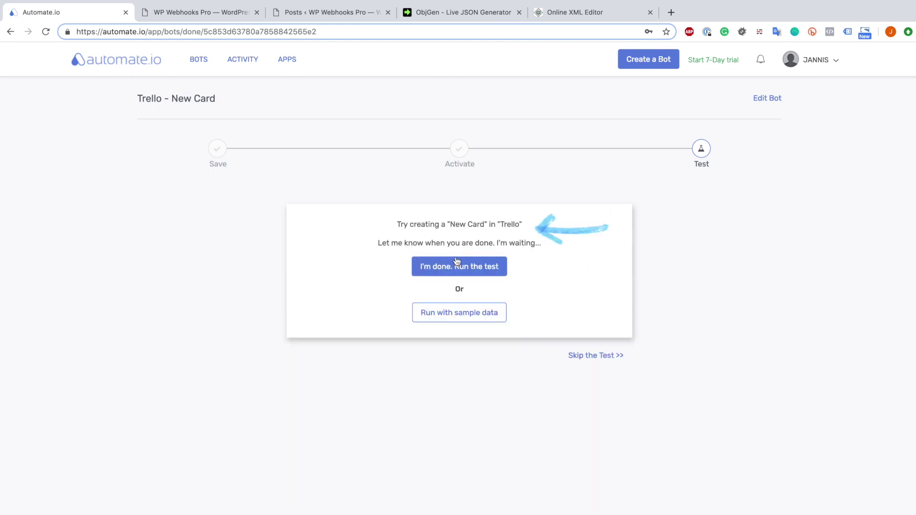
click(459, 268)
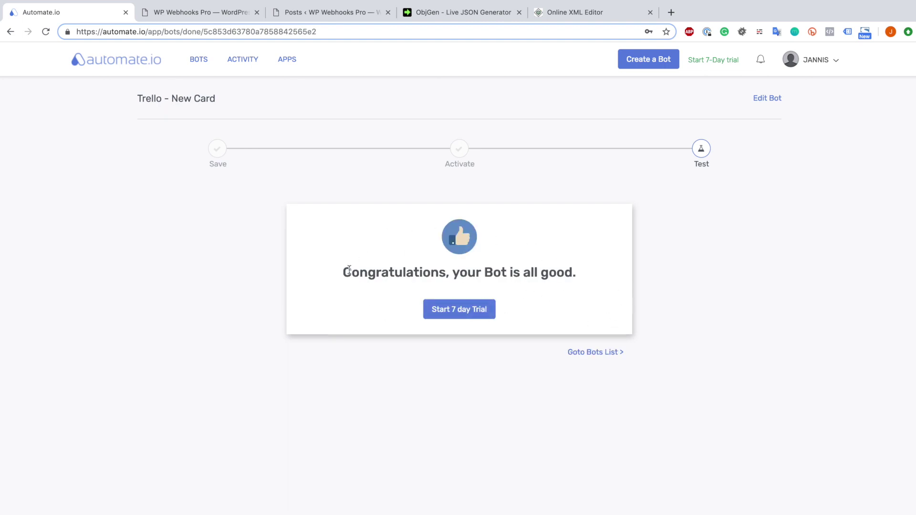
click(304, 19)
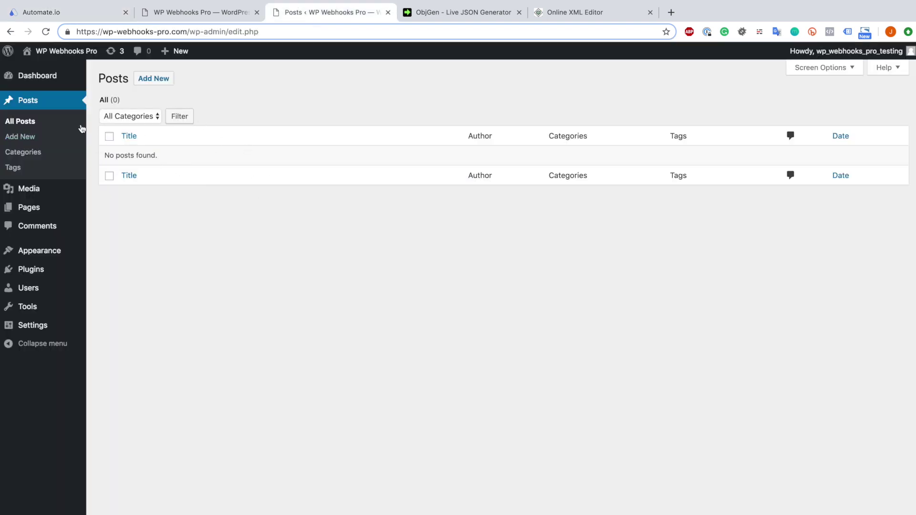
Step: Reload the WordPress Posts page to confirm the First Demo Post draft was created
click(249, 107)
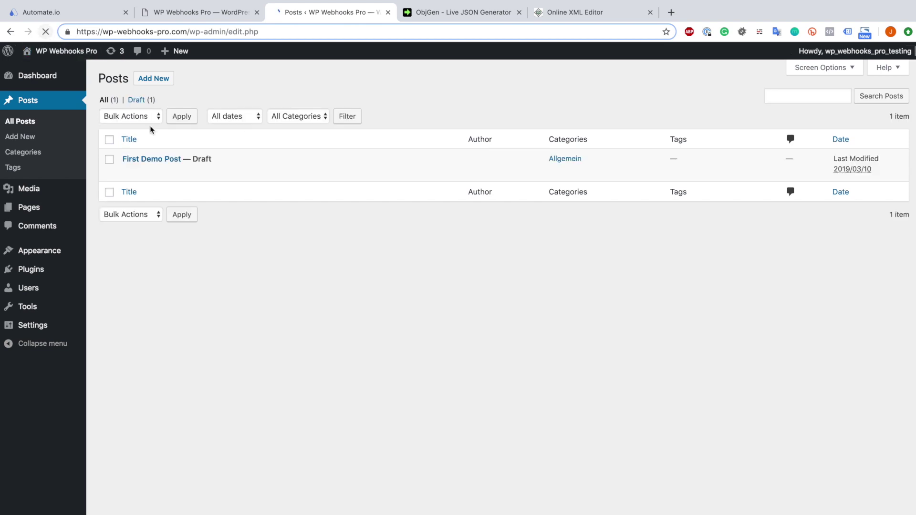
mouse_move(141, 171)
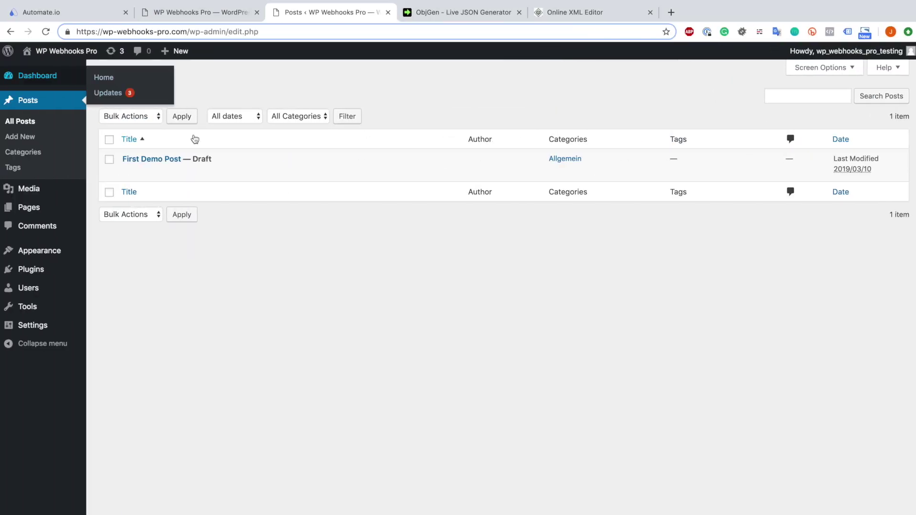
click(190, 18)
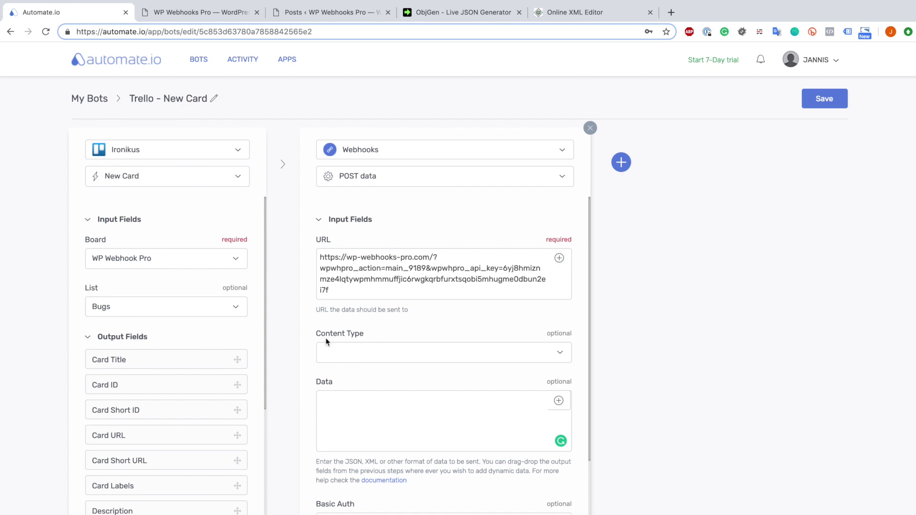
Step: Set the POST data step's content type to JSON, ready for pasting data
click(368, 362)
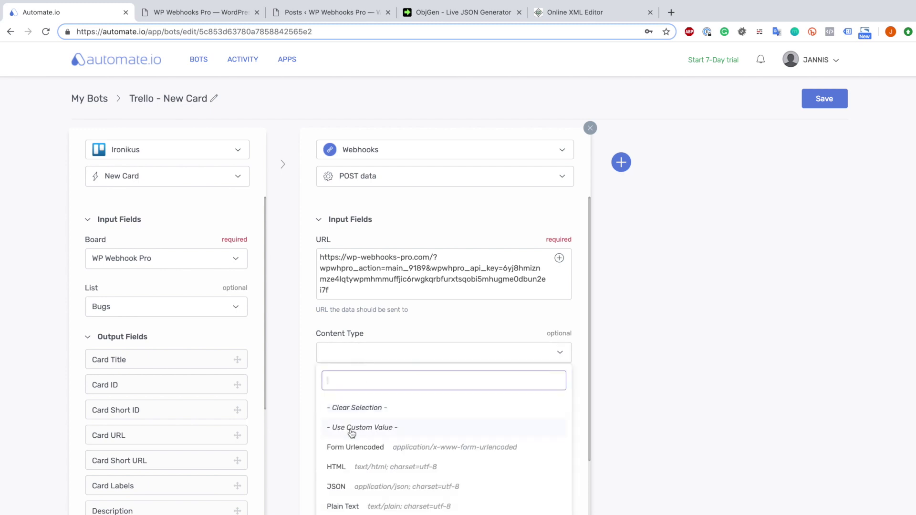
click(355, 487)
click(379, 416)
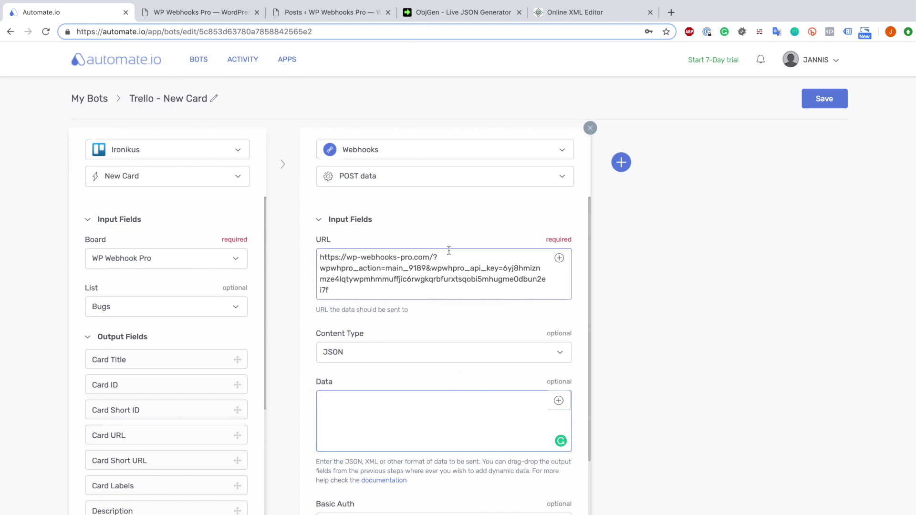
click(436, 15)
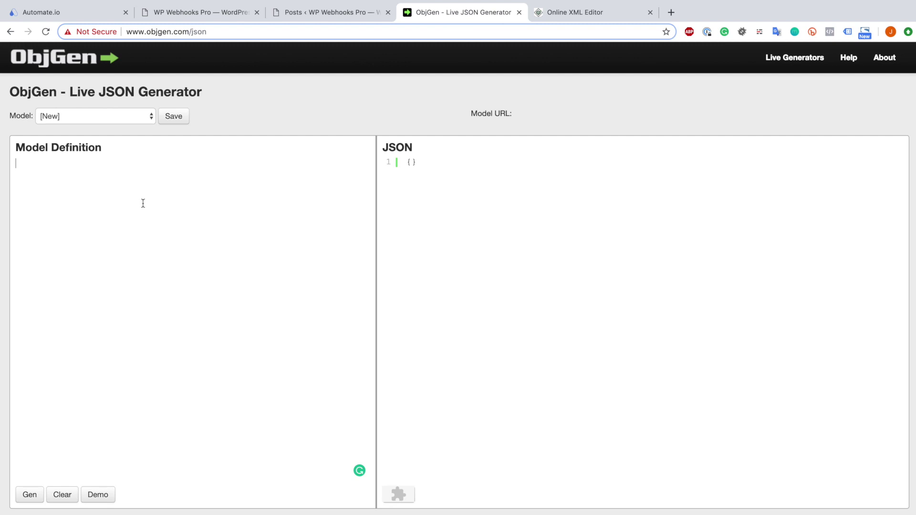
Step: In ObjGen's model definition, enter action = create_post, copied from the WP Webhooks Pro page
click(192, 14)
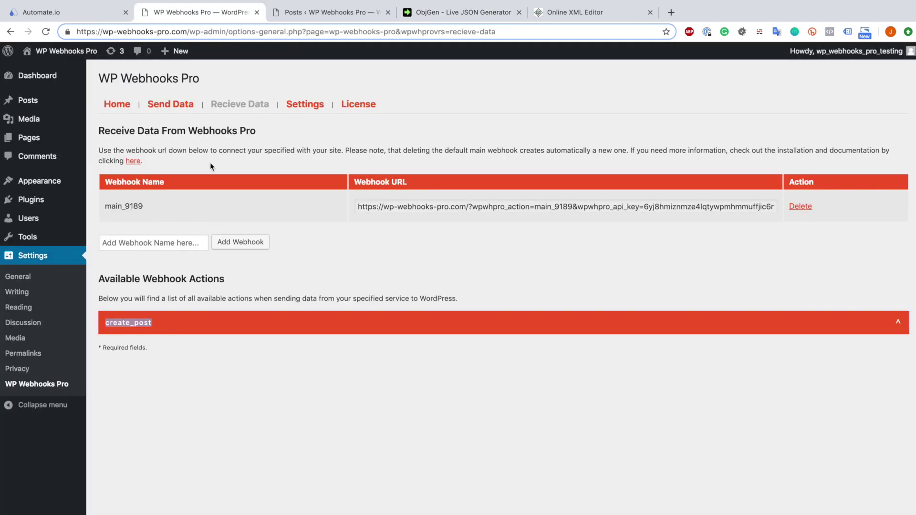
right_click(129, 324)
click(149, 346)
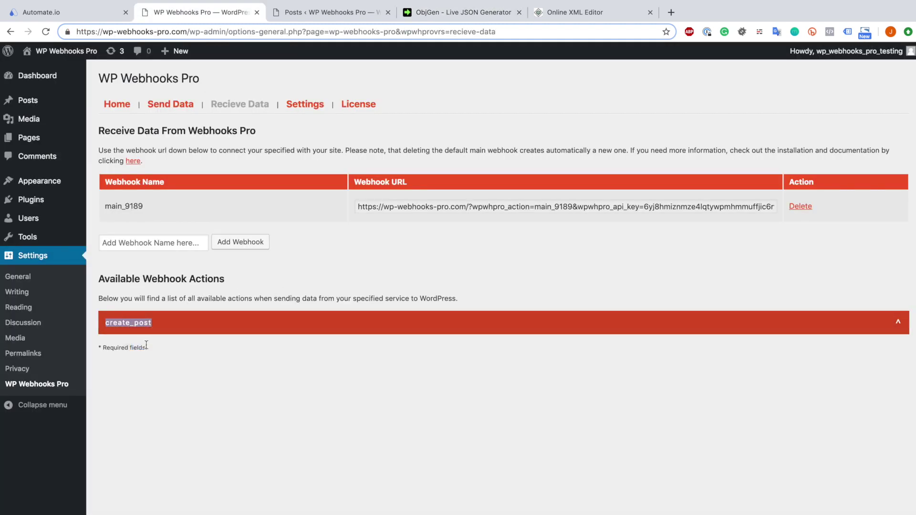
click(449, 18)
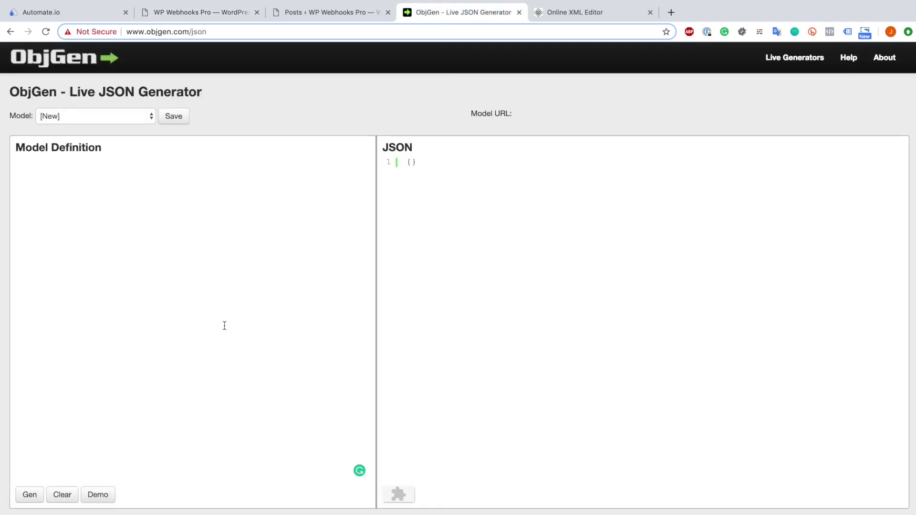
click(225, 325)
text(action =)
key(super+v)
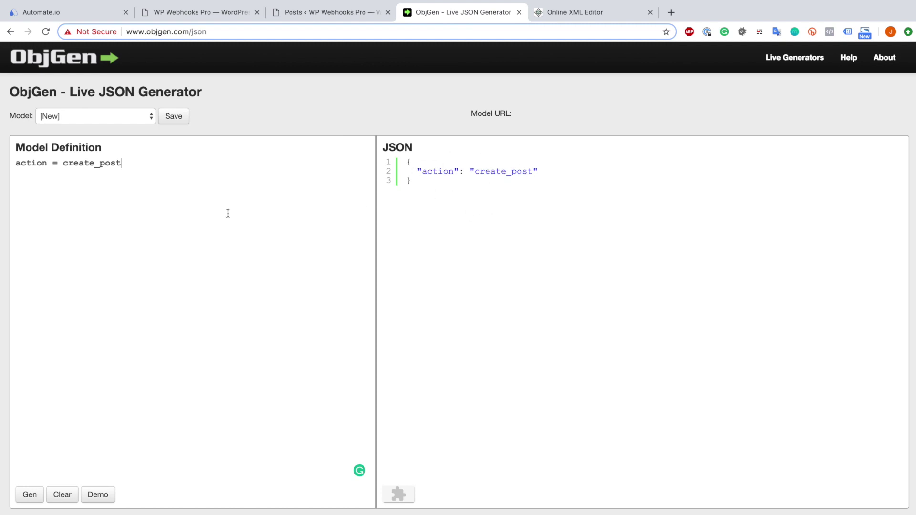
key(Return)
Step: Add post_title = test to the model and select the generated JSON output
click(222, 12)
click(215, 329)
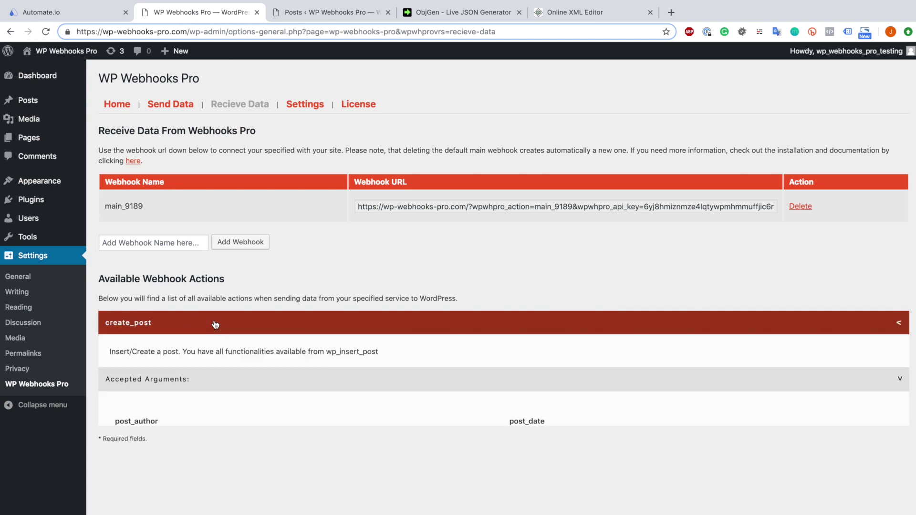
scroll(521, 474, down, 1)
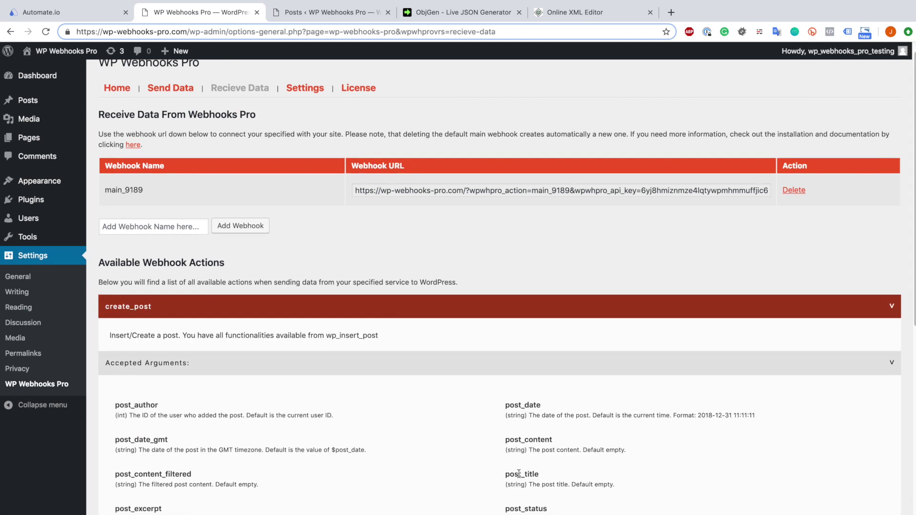
double_click(520, 474)
right_click(520, 474)
click(531, 466)
click(429, 12)
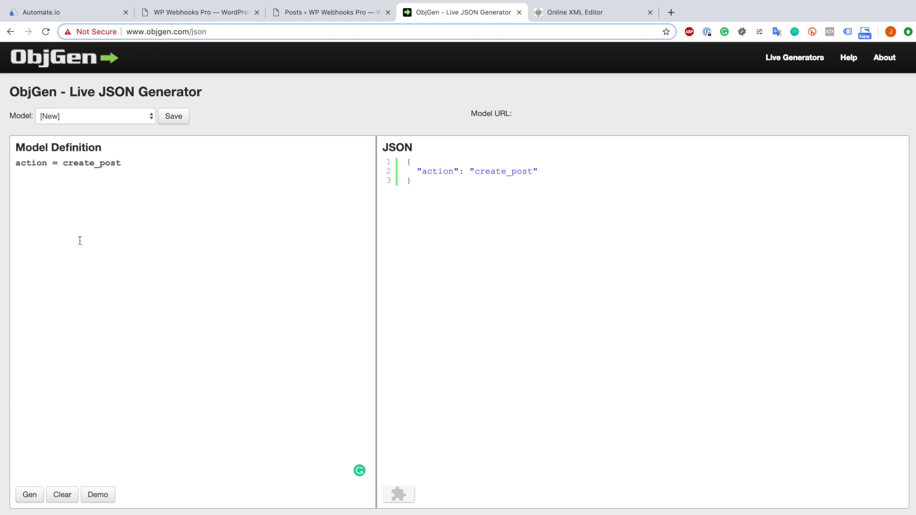
key(super+v)
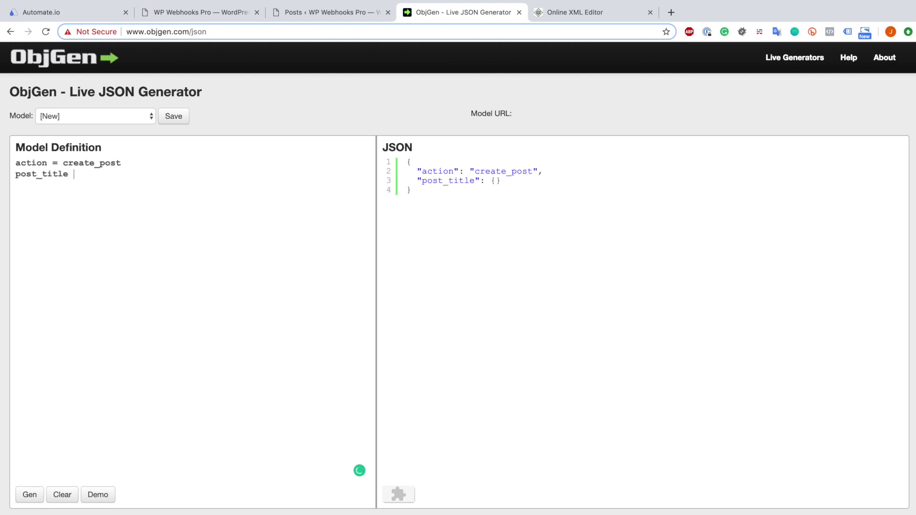
text(= test)
click(405, 186)
key(super+a)
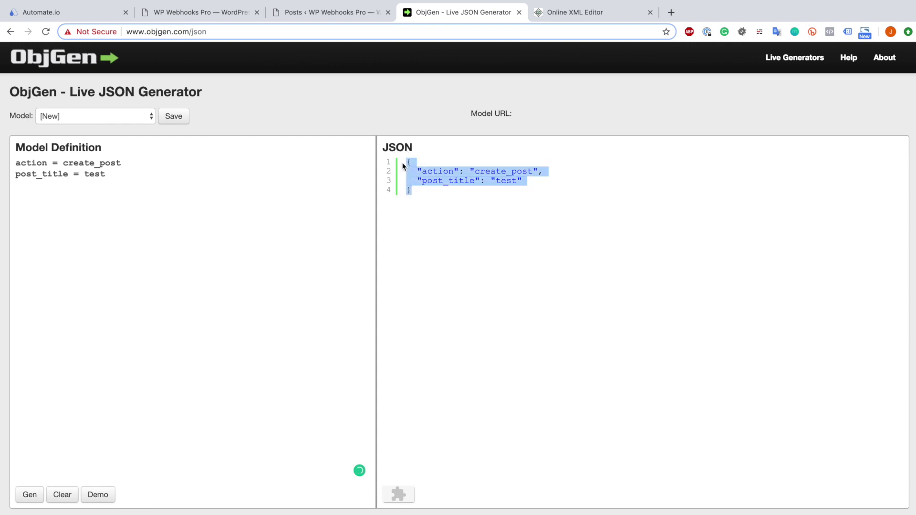
click(48, 10)
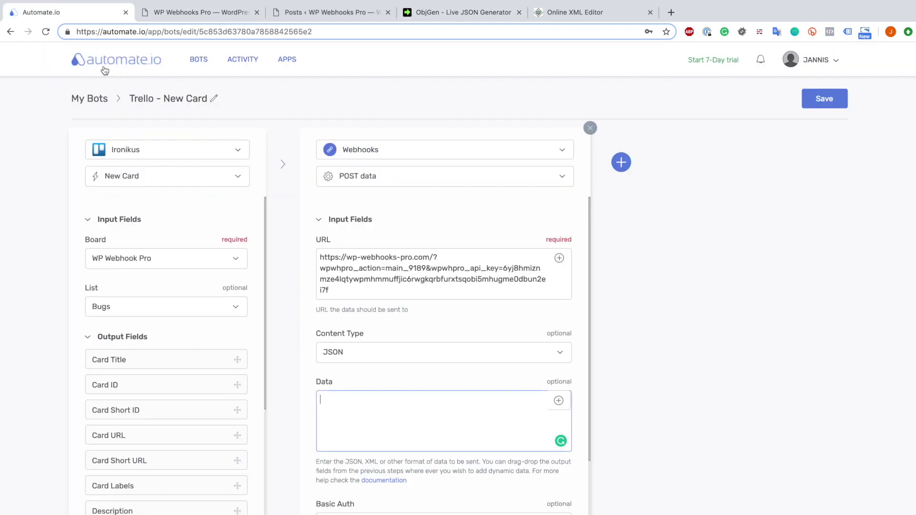
Step: Paste the JSON into Data and replace the 'test' value with the Trello Card Title field
click(416, 430)
key(super+v)
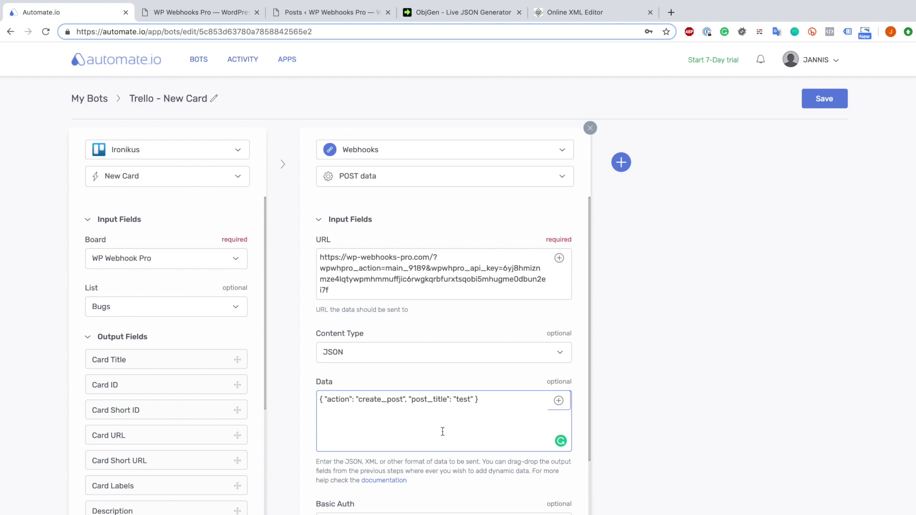
click(463, 399)
double_click(462, 399)
key(BackSpace)
click(558, 401)
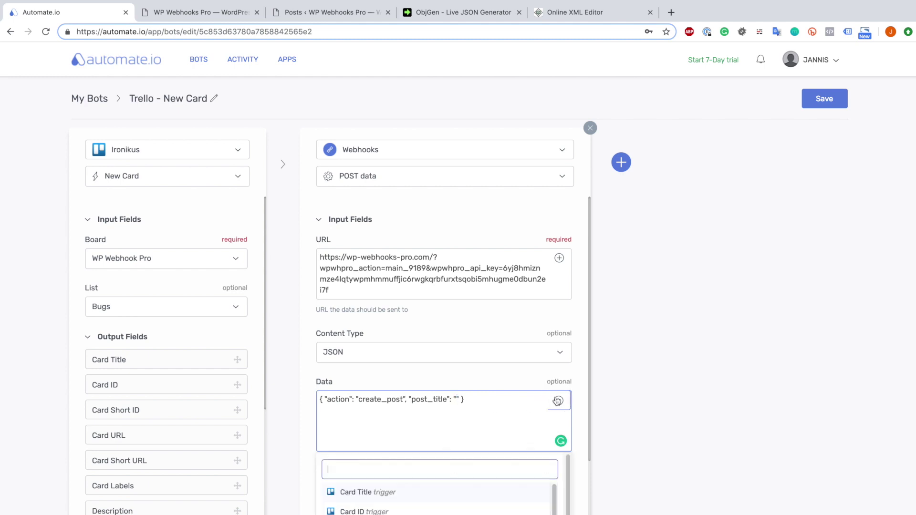
click(395, 492)
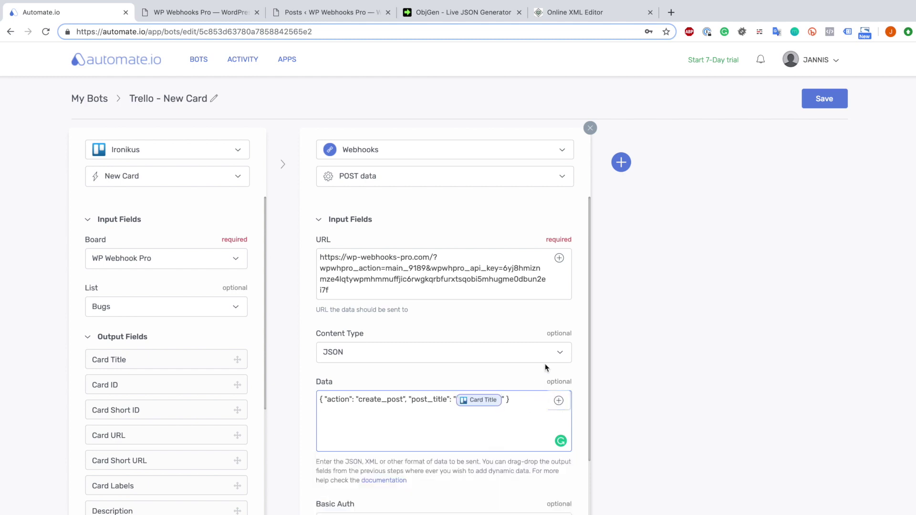
scroll(511, 384, down, 3)
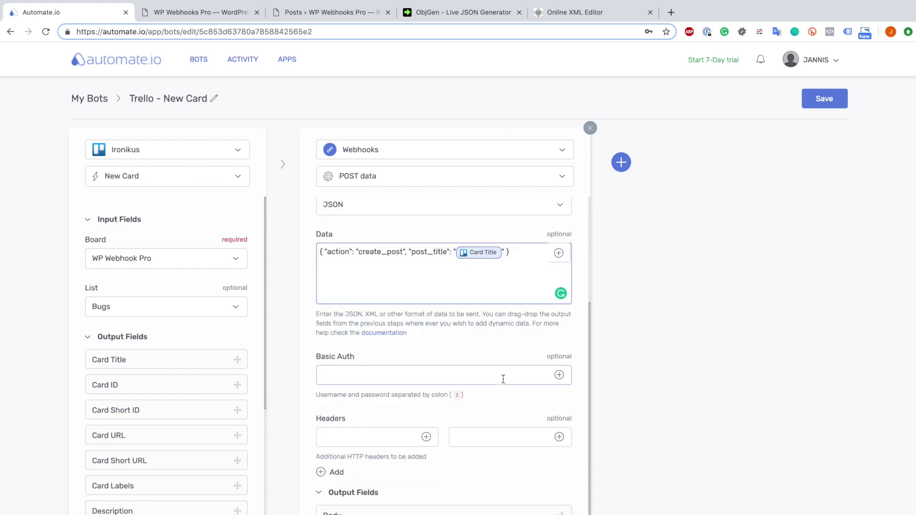
scroll(502, 377, up, 1)
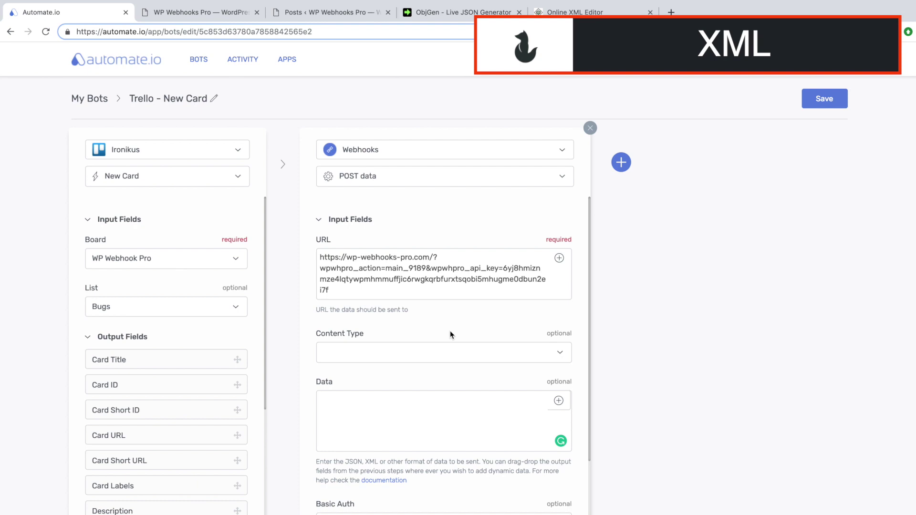
Step: Change the POST data content type to XML, leaving the Data box empty
click(448, 359)
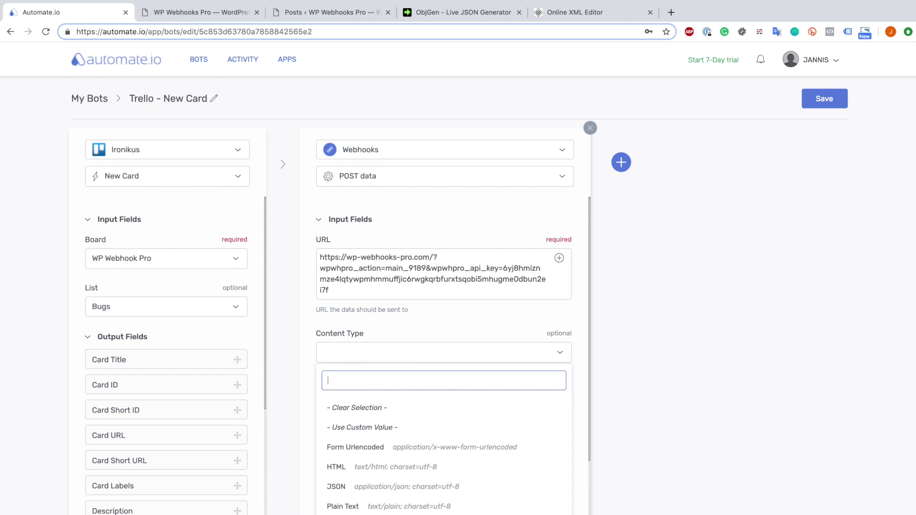
click(349, 514)
click(370, 409)
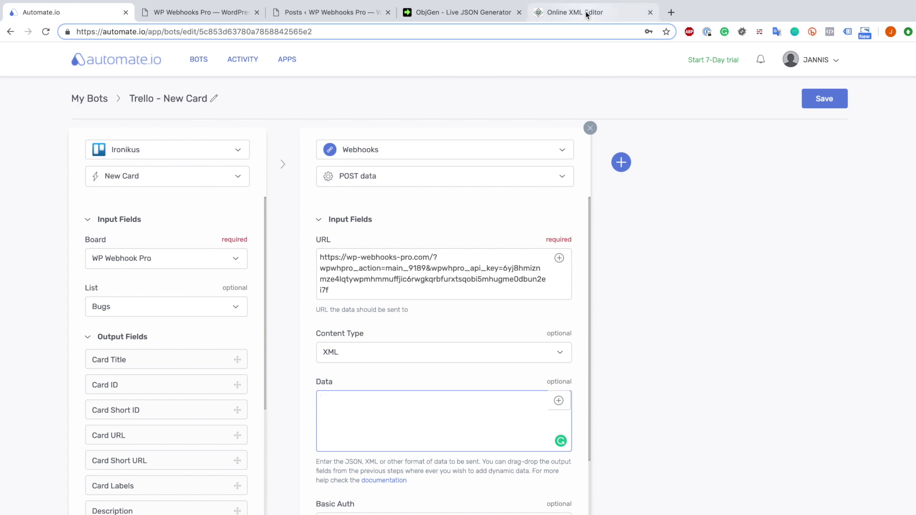
click(586, 11)
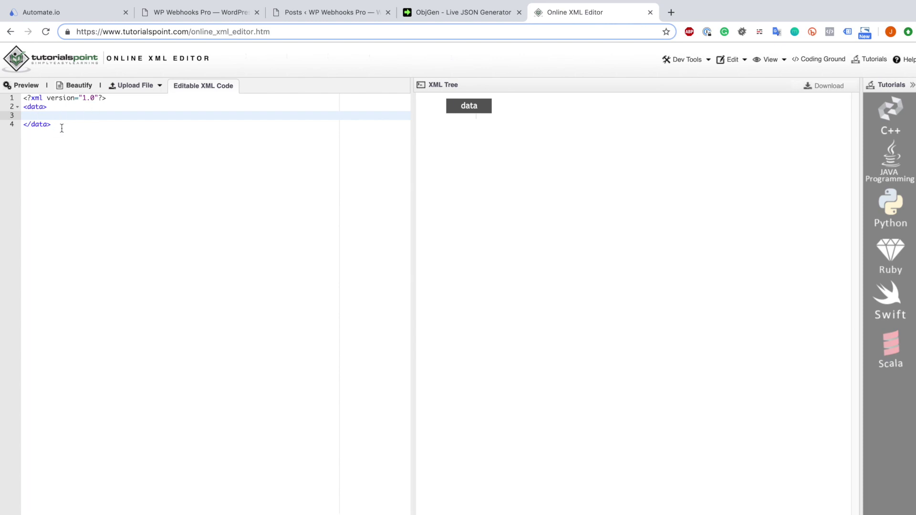
Step: Delete the sample Company and Employee XML from the editor
drag(61, 128, 10, 98)
click(56, 149)
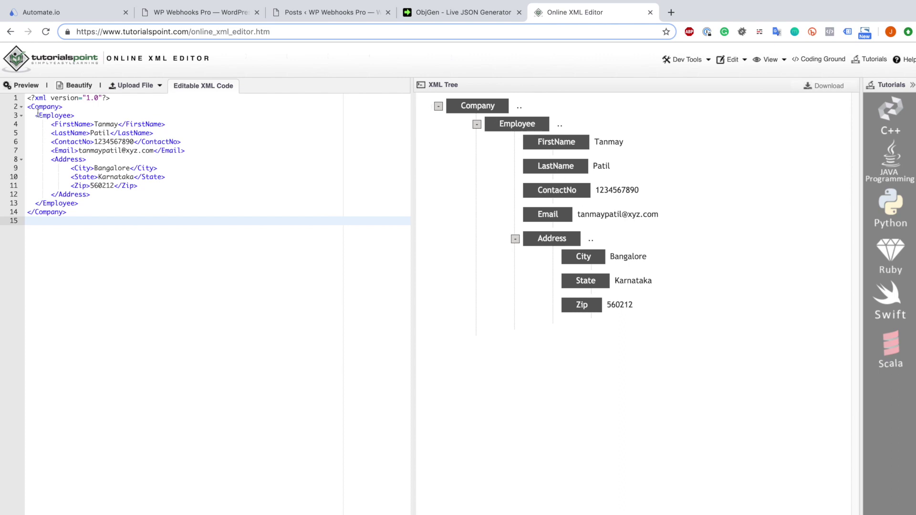
drag(81, 204, 26, 115)
key(BackSpace)
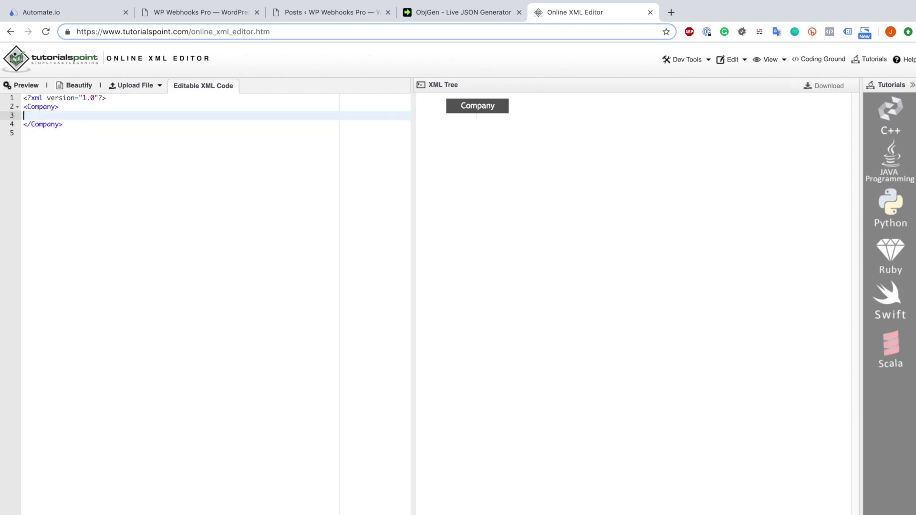
drag(65, 124, 23, 107)
key(BackSpace)
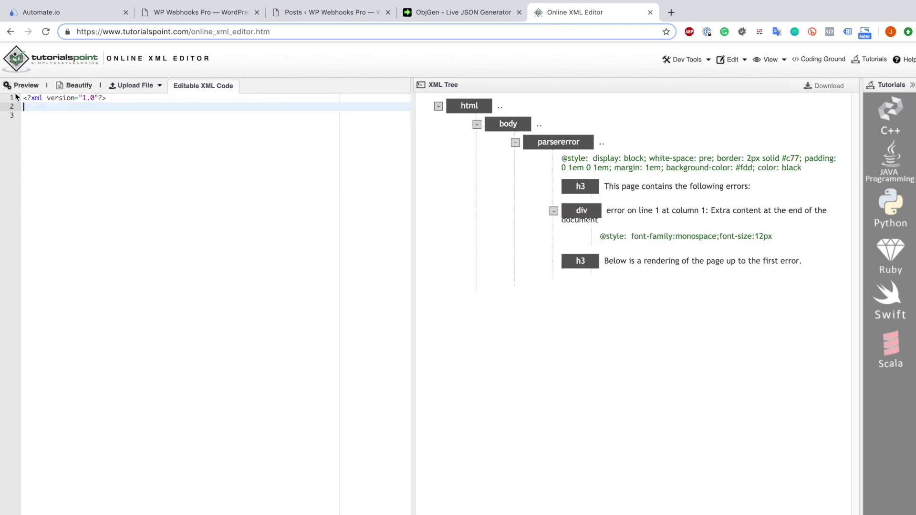
Step: Type a <data> root element with an <action> element inside it
text(<data></data>)
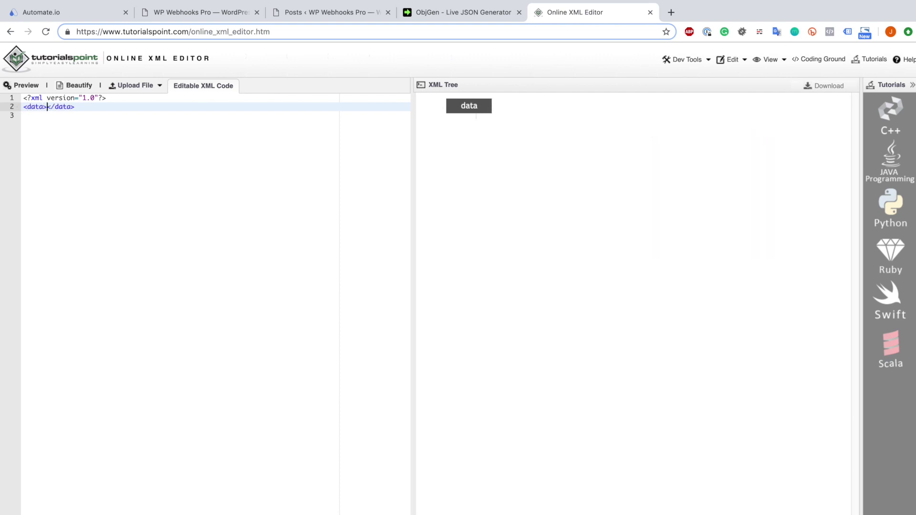
key(Return)
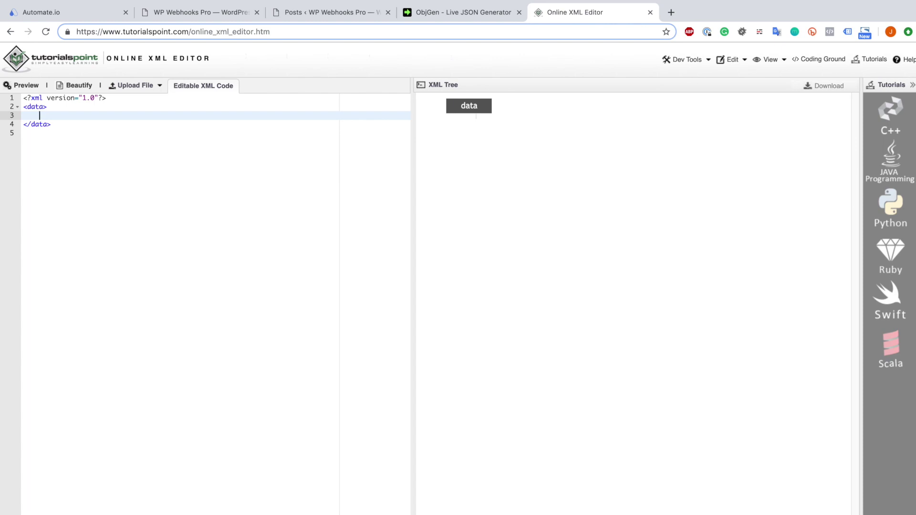
text(<)
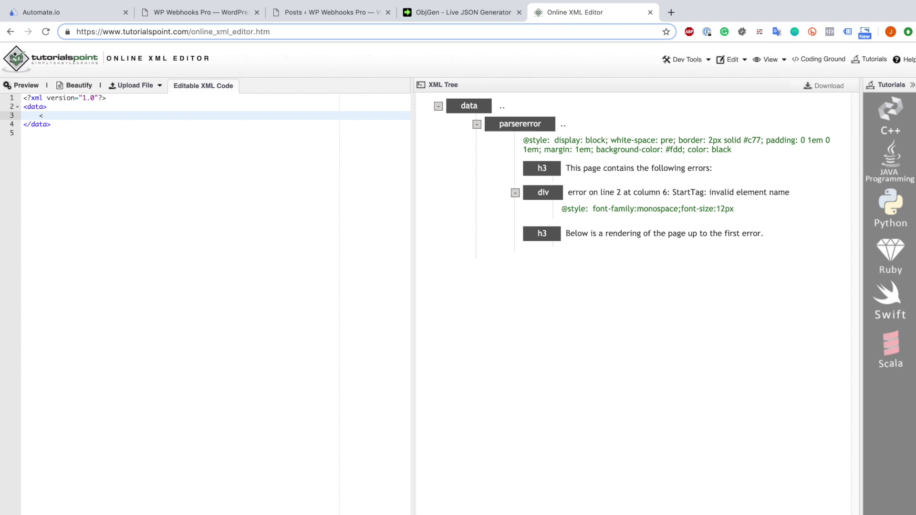
text(action></action>)
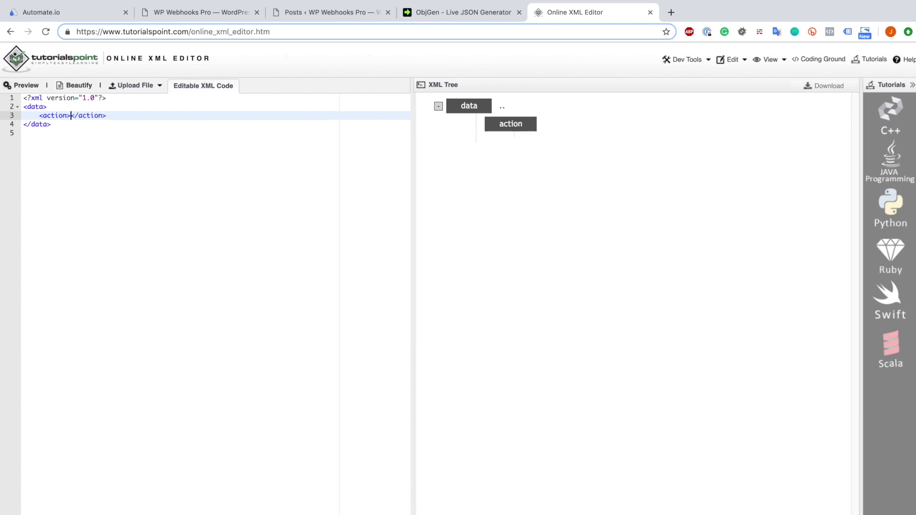
Step: Fill the action element with create_post copied from the WP Webhooks Pro page
click(230, 12)
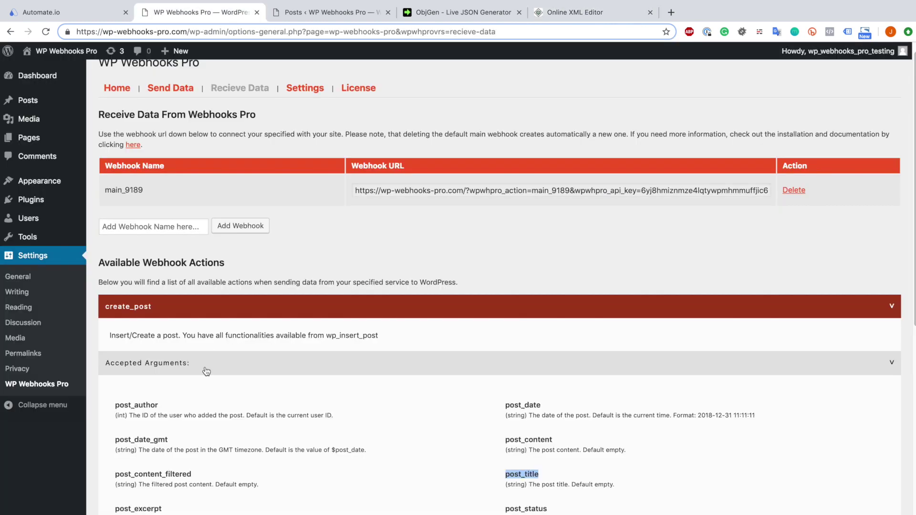
drag(160, 308, 106, 308)
right_click(105, 306)
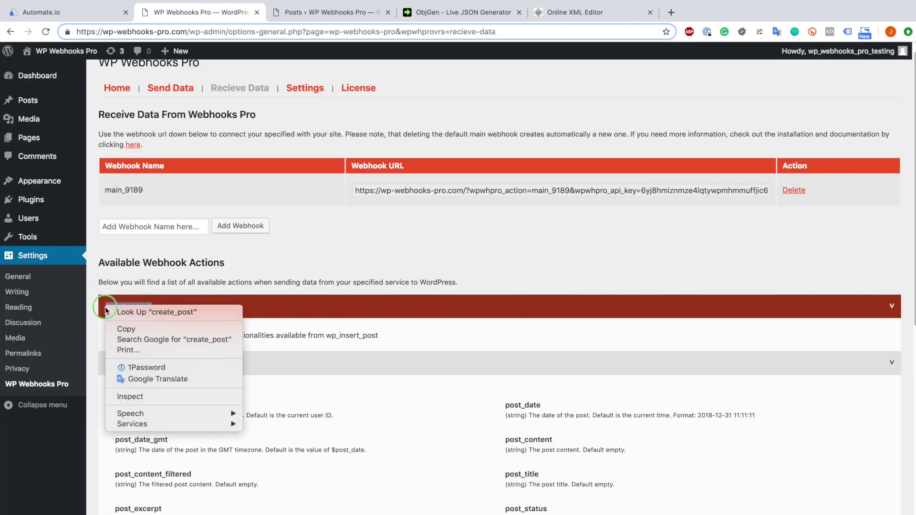
click(125, 329)
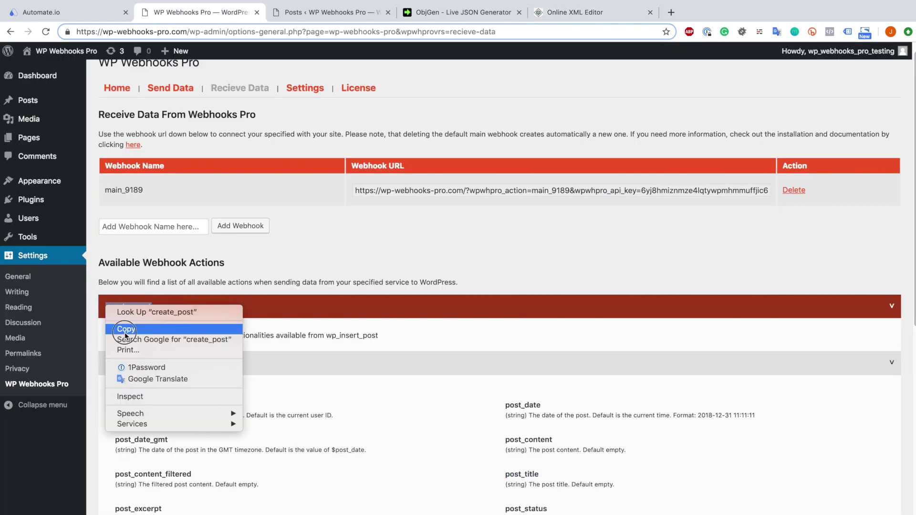
click(586, 10)
key(super+v)
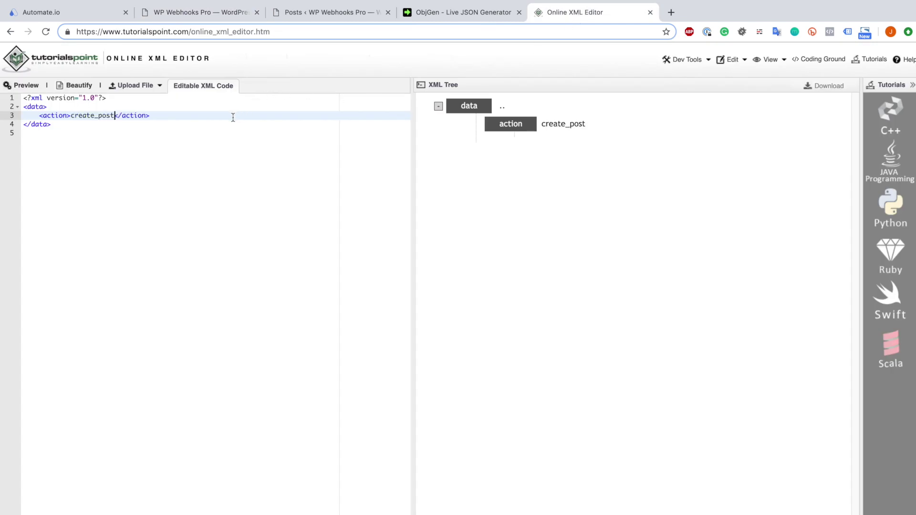
click(161, 118)
key(Return)
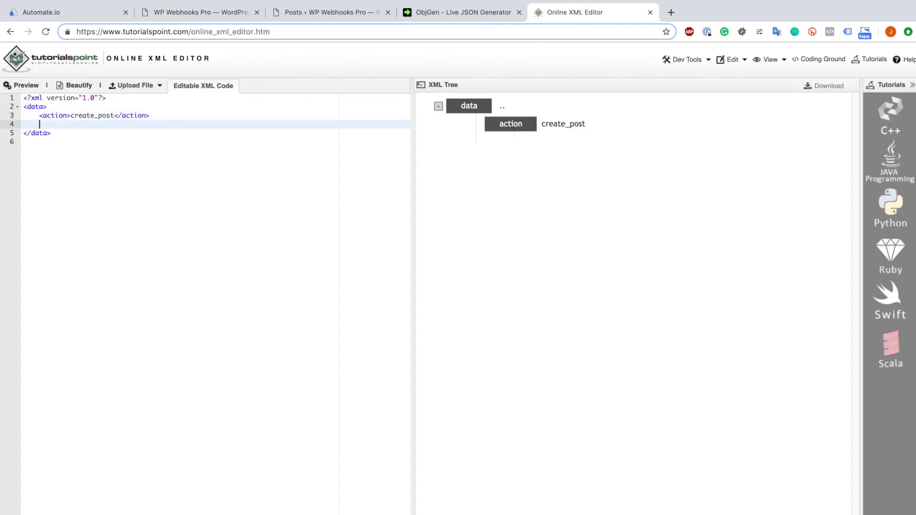
Step: Add a post_title element containing 'test' and select the whole XML payload
text(<)
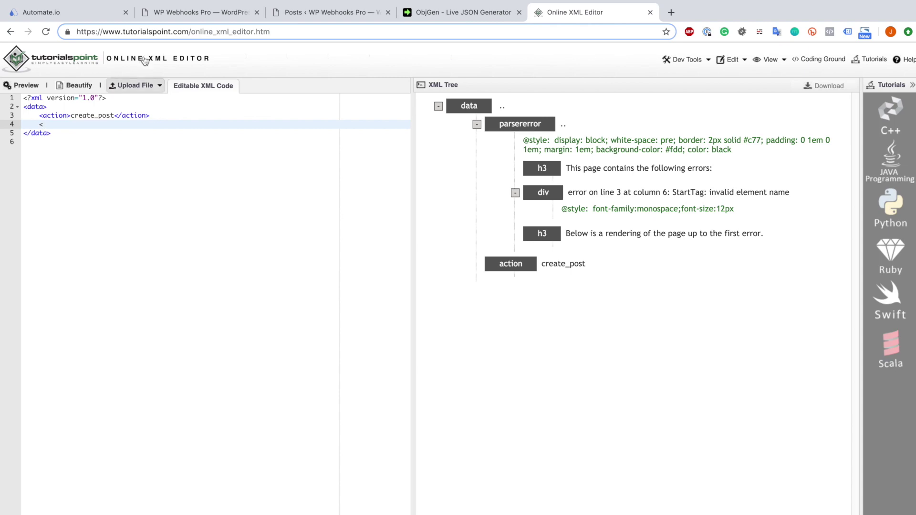
mouse_move(187, 9)
click(205, 41)
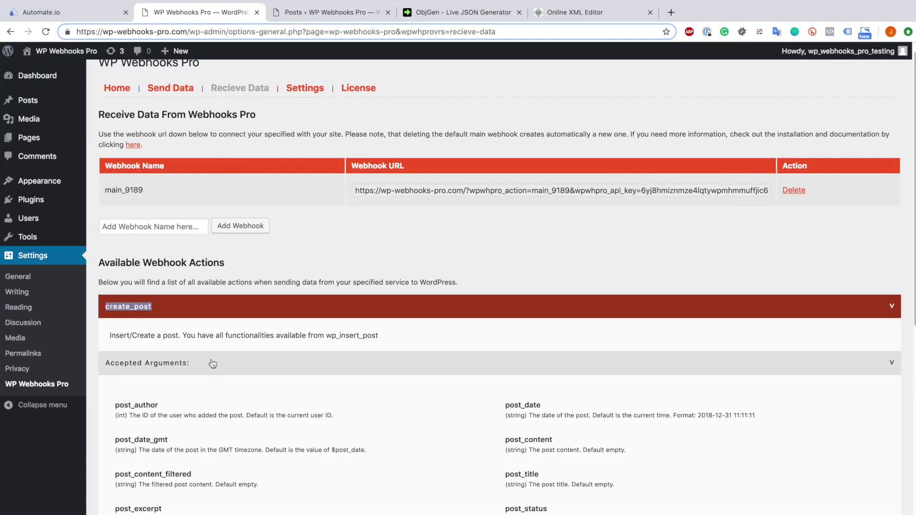
double_click(523, 459)
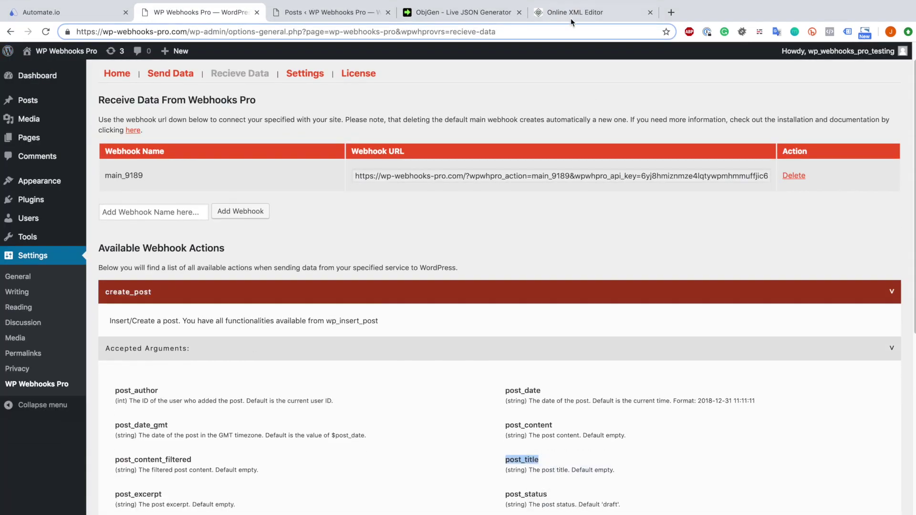
click(575, 12)
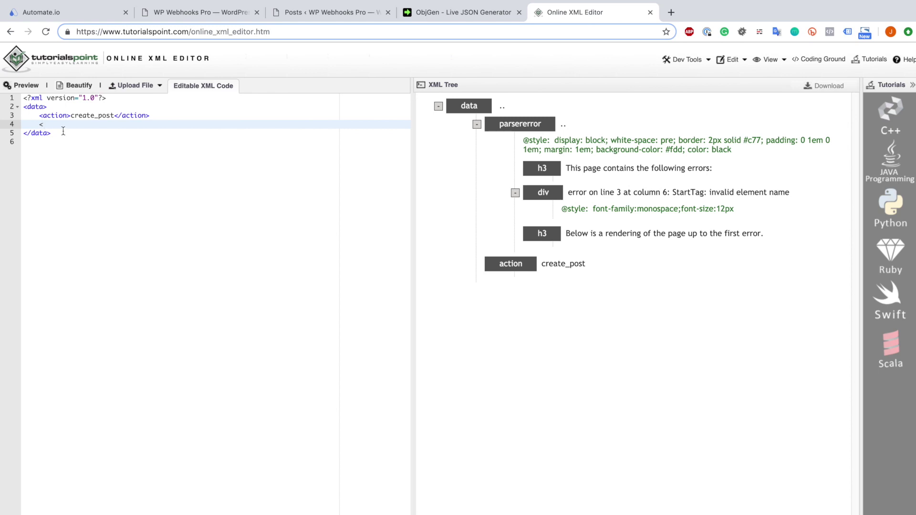
key(ctrl+v)
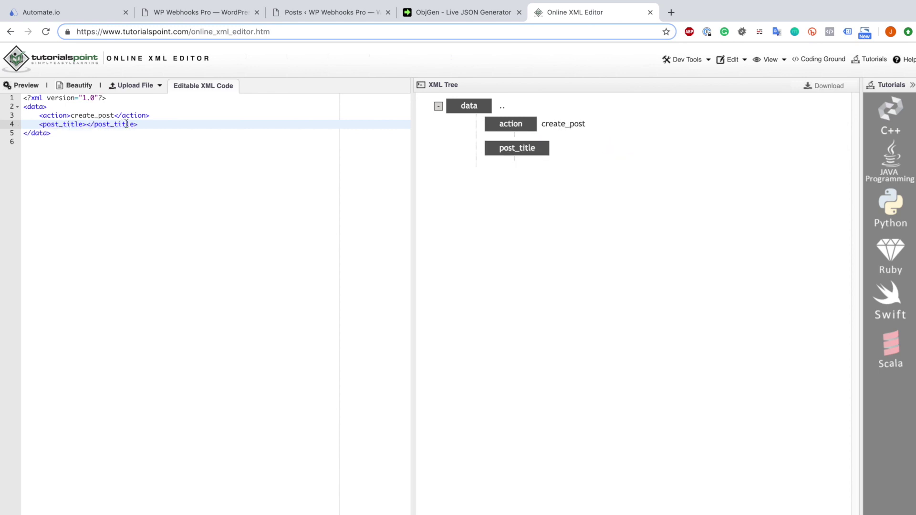
click(86, 124)
text(test)
click(96, 162)
drag(52, 135, 4, 97)
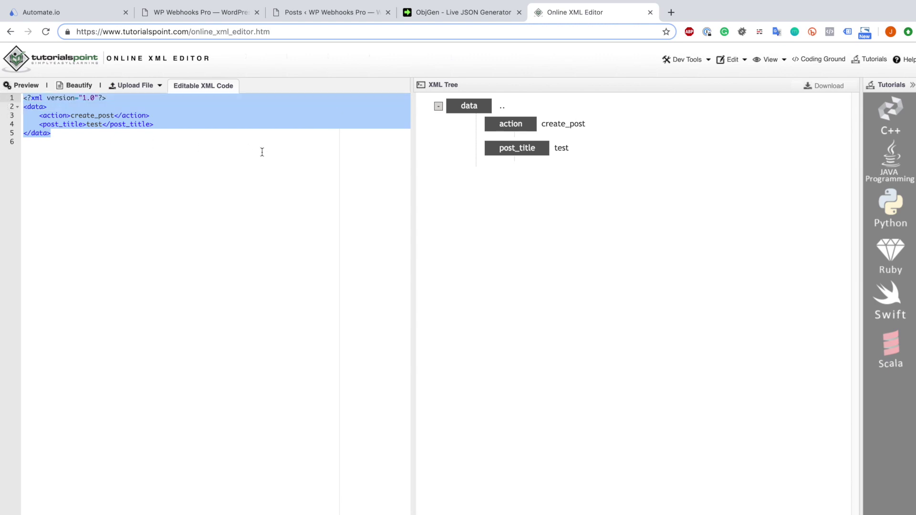
Step: Paste the XML payload into Data and replace the placeholder 'test' in post_title with the Card Title field
click(86, 13)
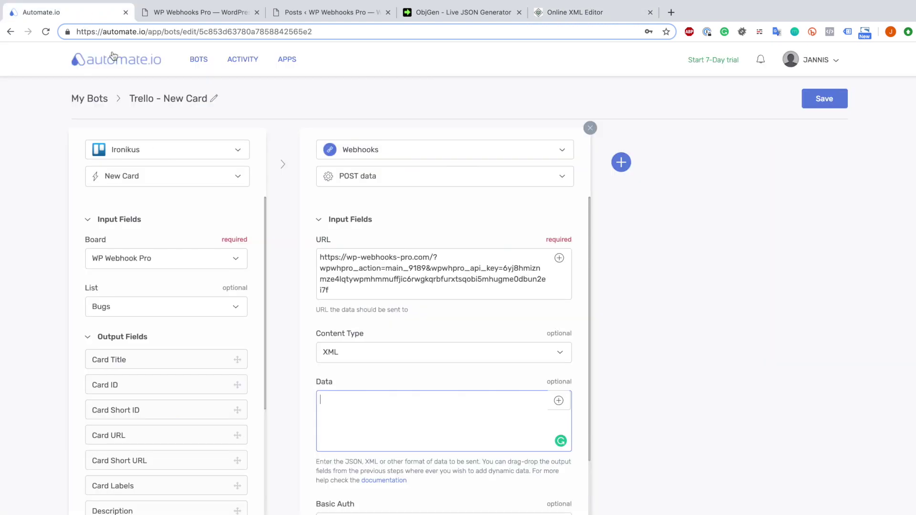
key(super+v)
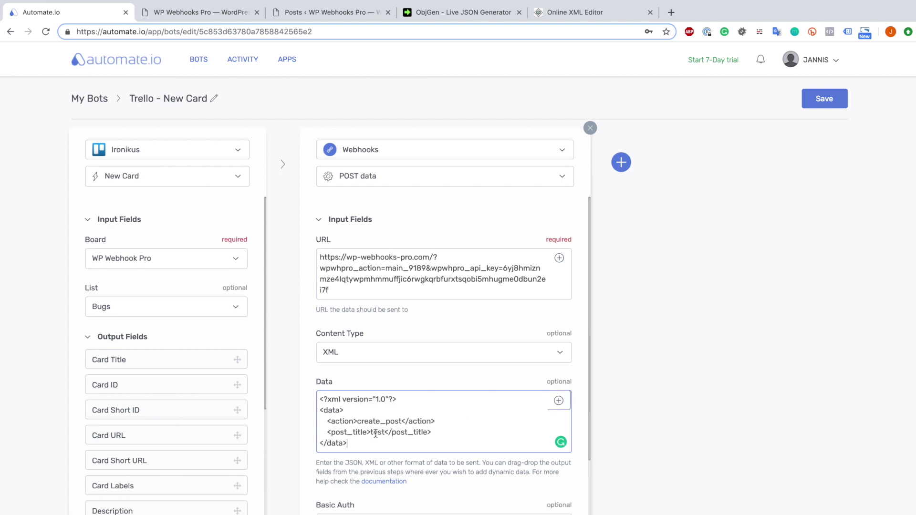
double_click(377, 433)
key(BackSpace)
click(559, 401)
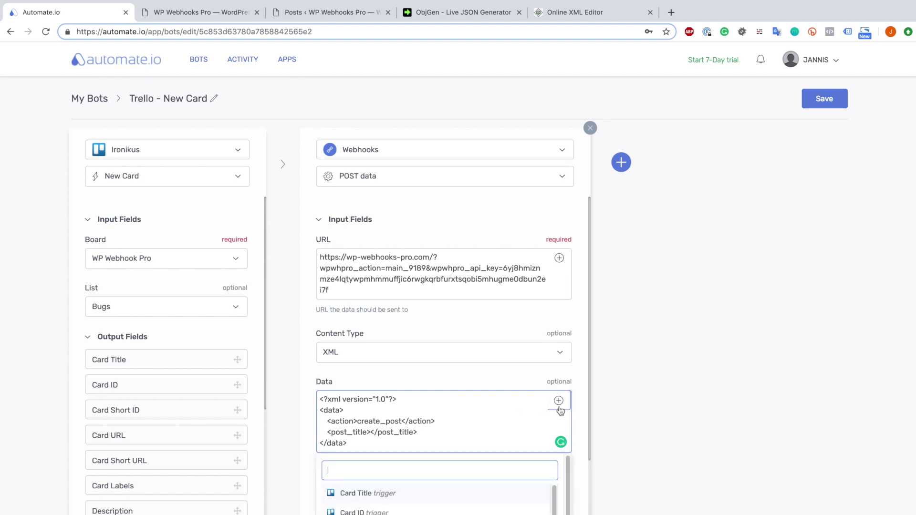
click(375, 496)
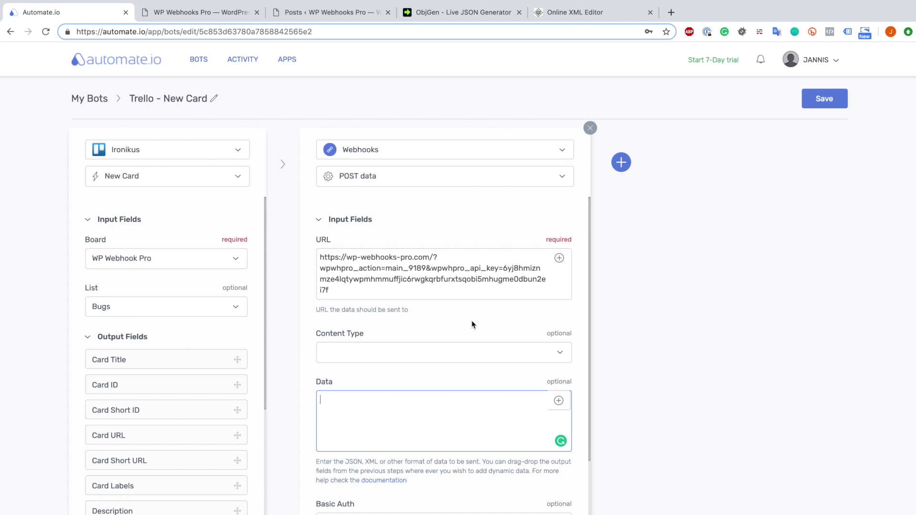
Step: Set the POST data step's Content Type to Plain Text
click(465, 357)
scroll(554, 356, down, 3)
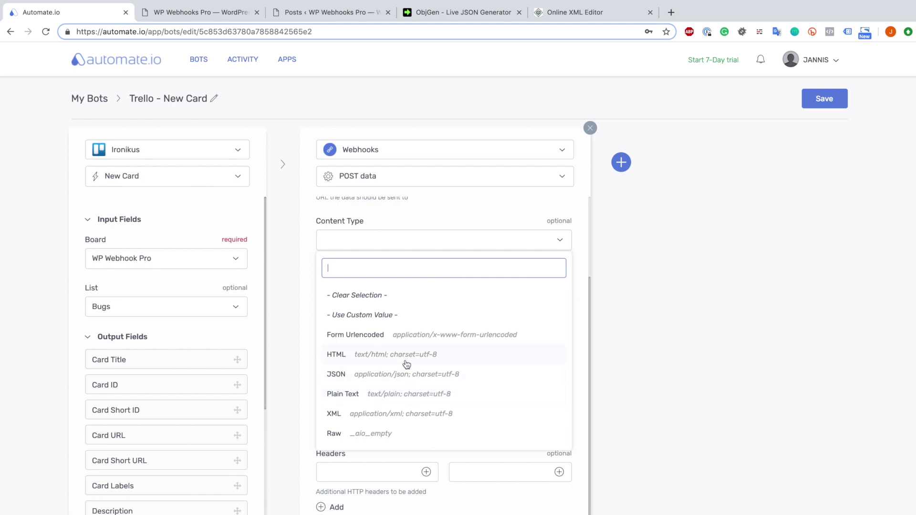
click(420, 394)
click(368, 311)
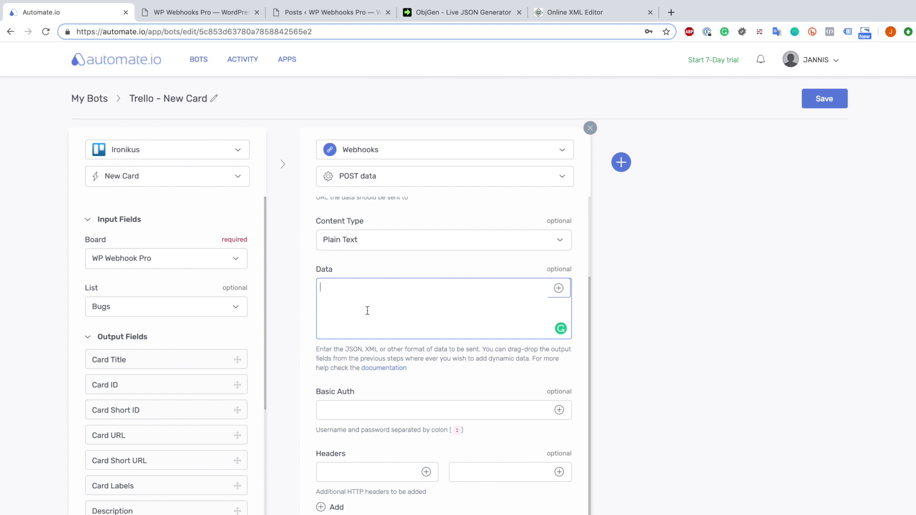
key(super+l)
click(368, 311)
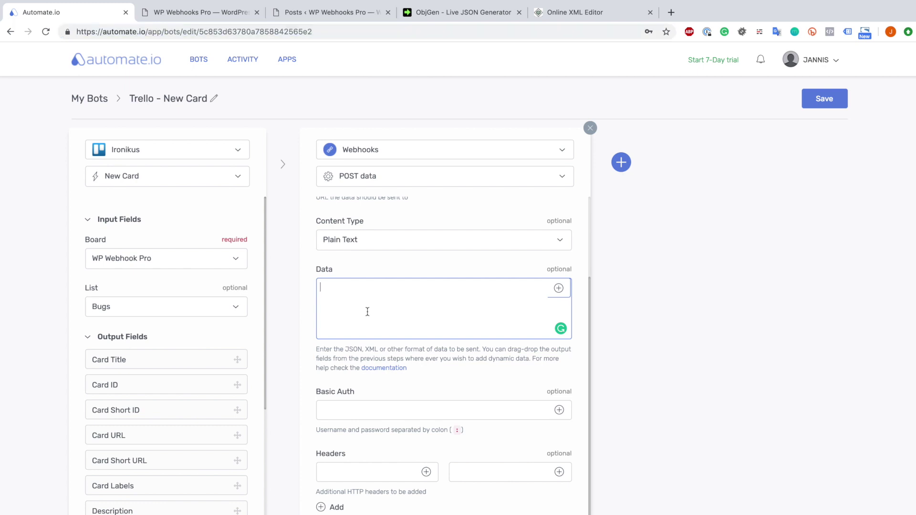
text(@action)
text(-start)
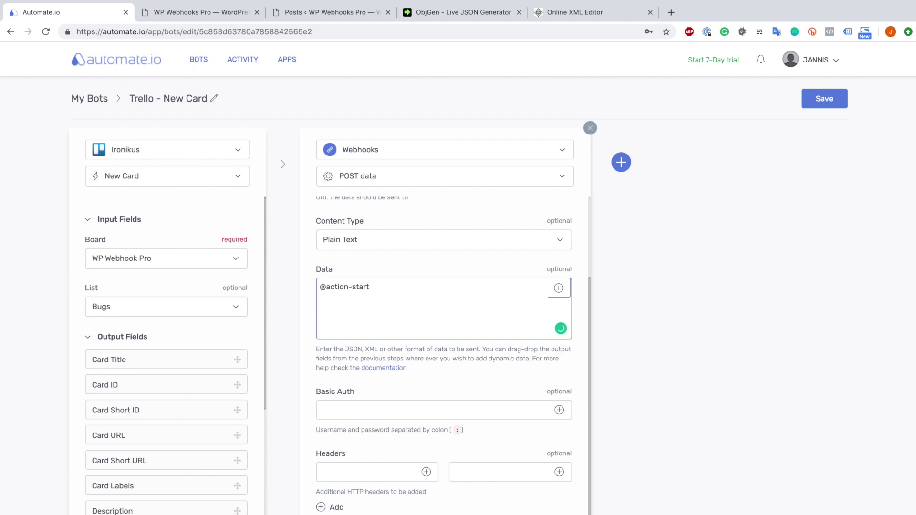
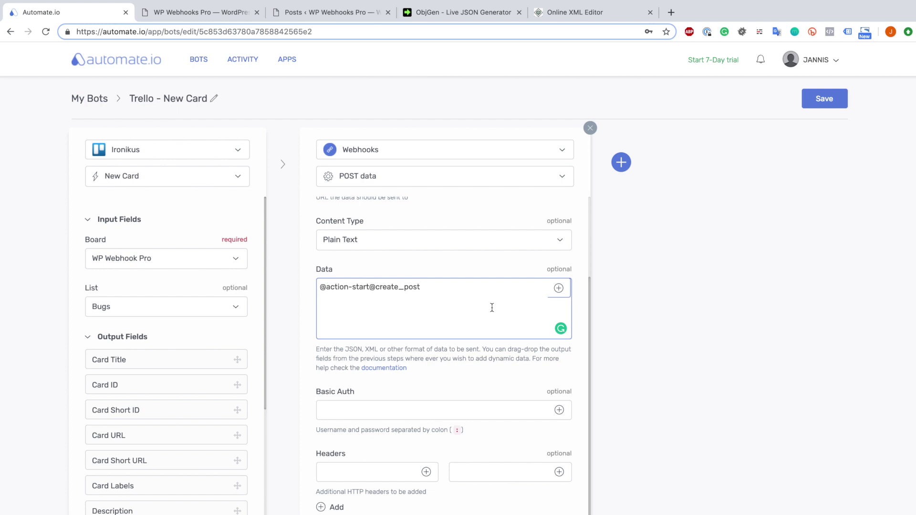
key(super+l)
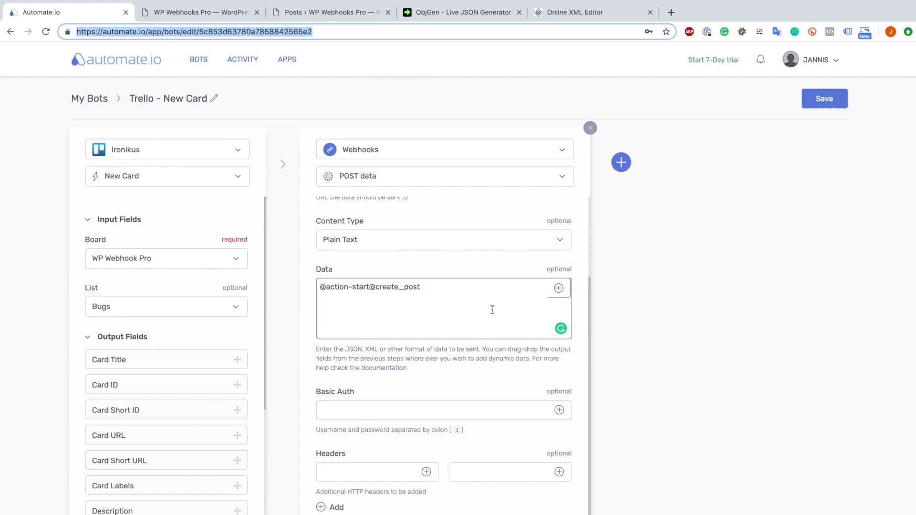
click(493, 310)
text(@)
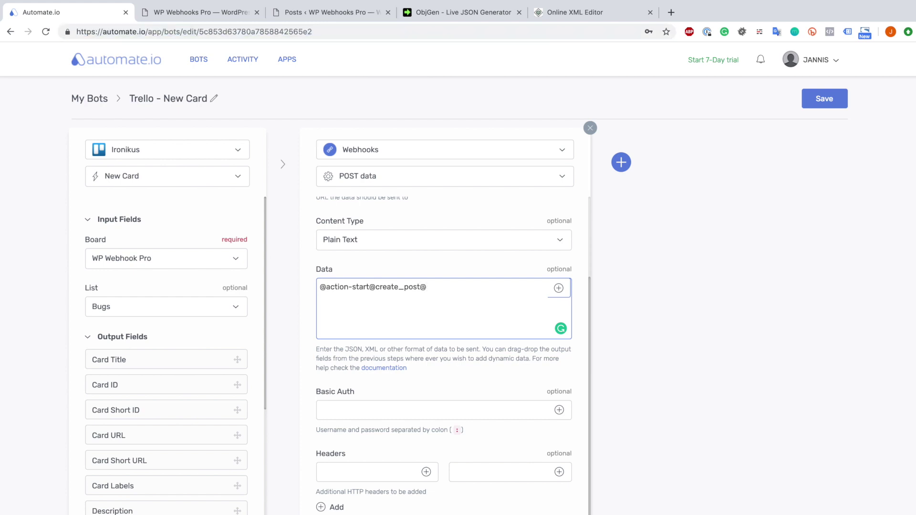
text(action-)
text(end)
text(@  )
text(This)
text( is some te)
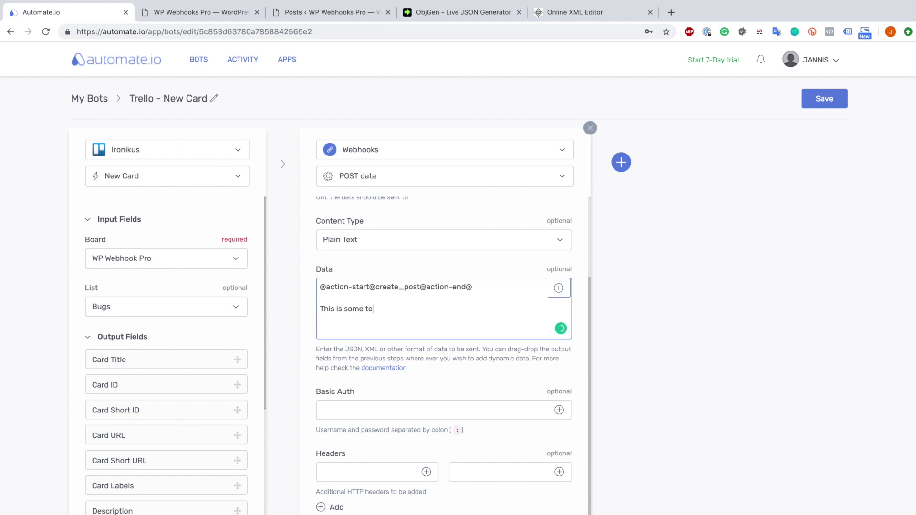
text(xt that is ignored.)
key(Return)
key(Return)
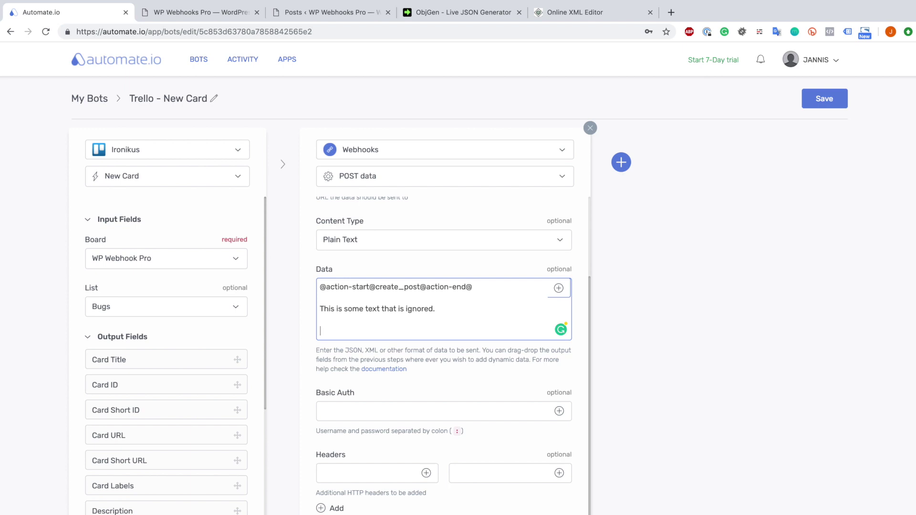
text(@)
Step: Copy the post_title argument name from the WP Webhooks Pro page into the clipboard
click(221, 16)
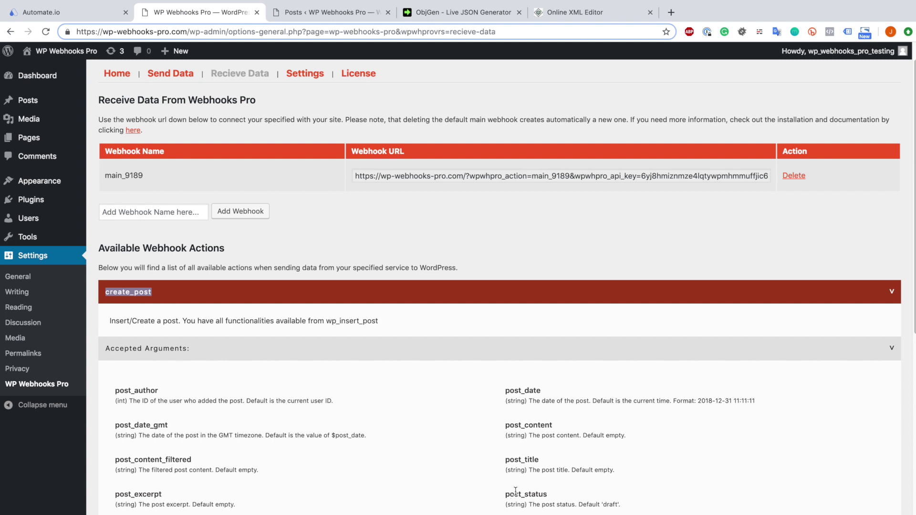
double_click(523, 459)
right_click(523, 460)
click(538, 469)
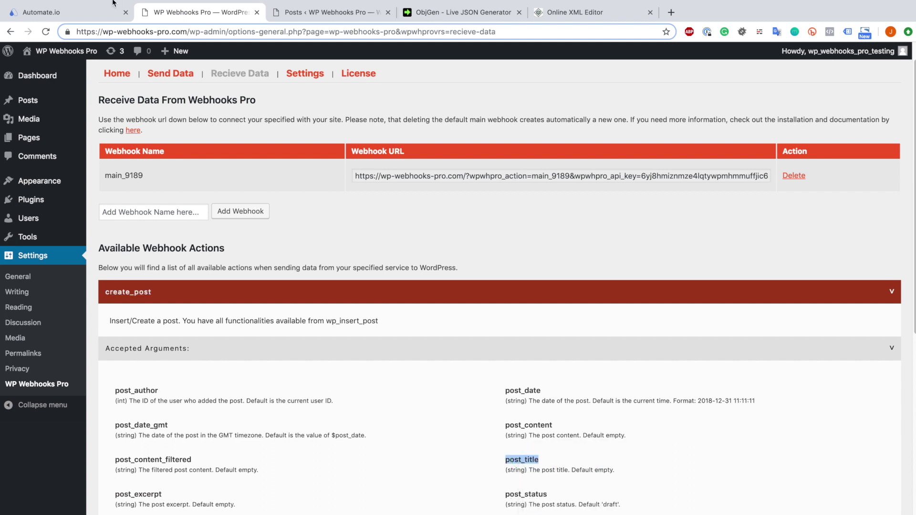
click(76, 12)
click(356, 333)
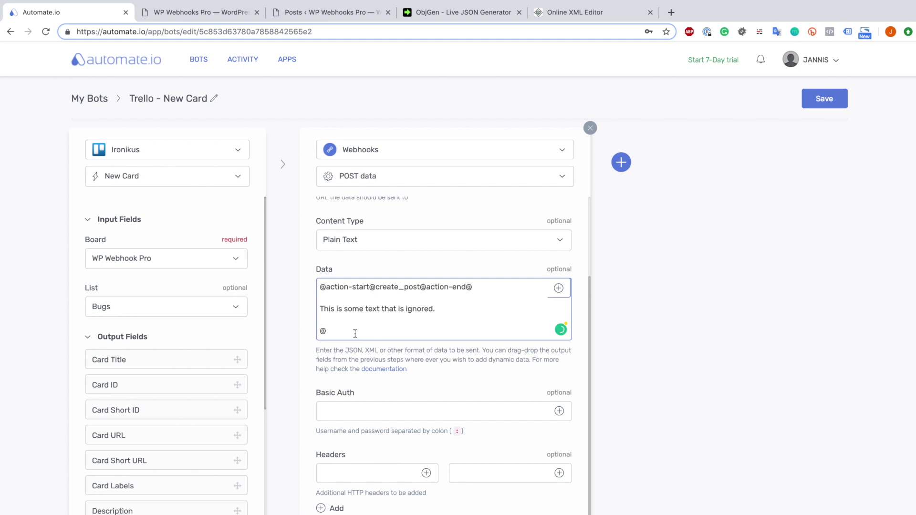
key(super+v)
text(-start@)
click(558, 288)
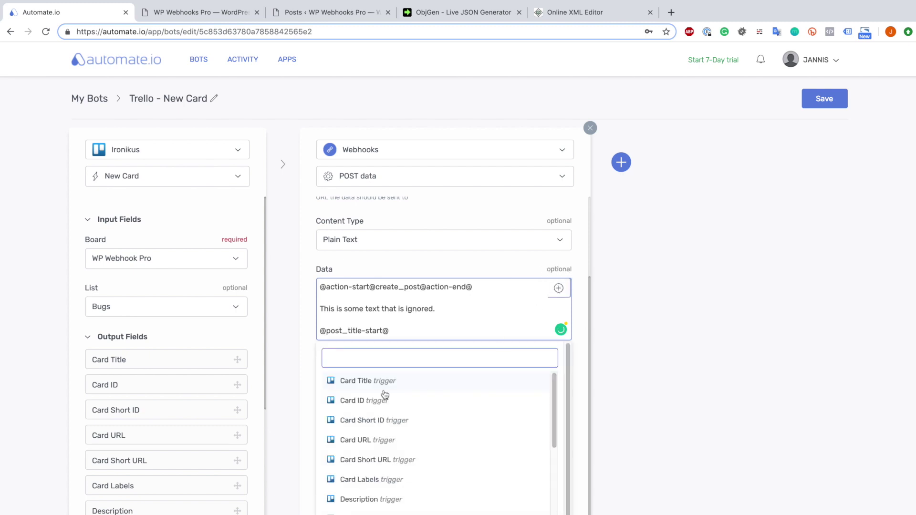
click(369, 381)
text(@)
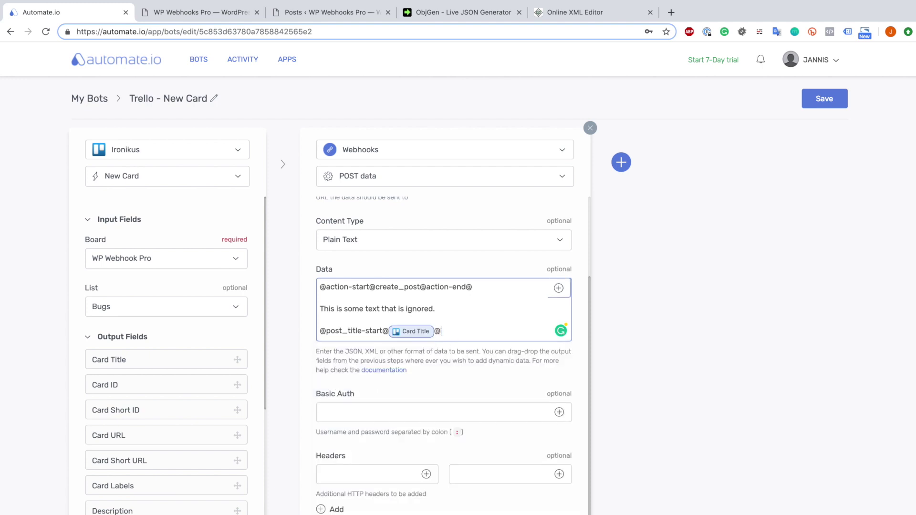
text(post_title-end@)
click(668, 329)
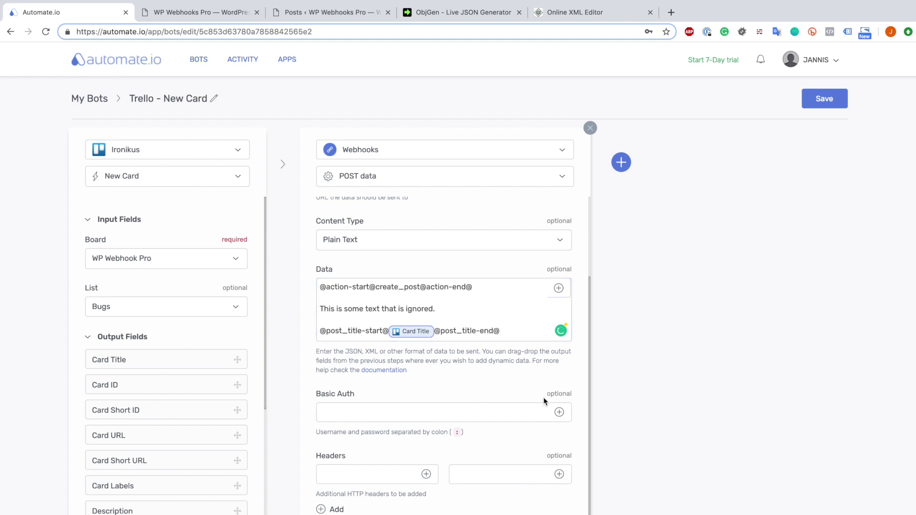
Step: Reload the WordPress Posts list, which shows no posts found yet
scroll(538, 401, up, 1)
click(494, 340)
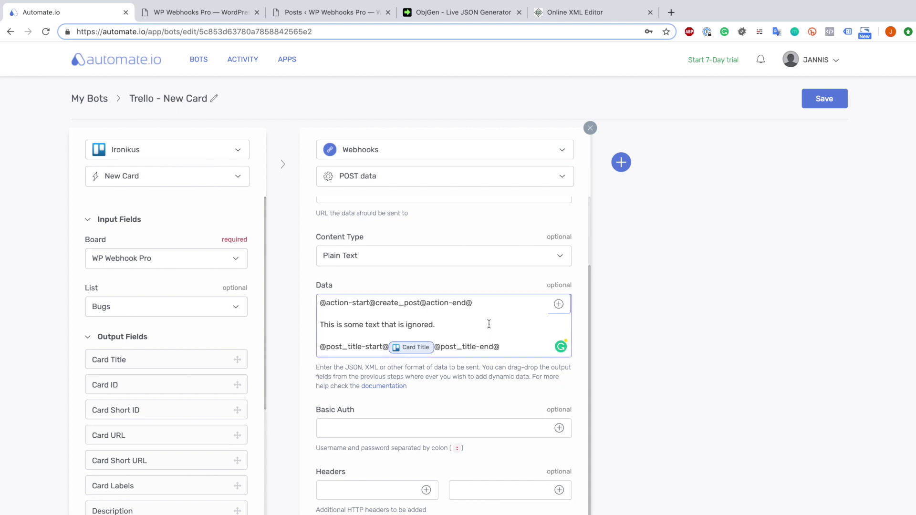
click(412, 262)
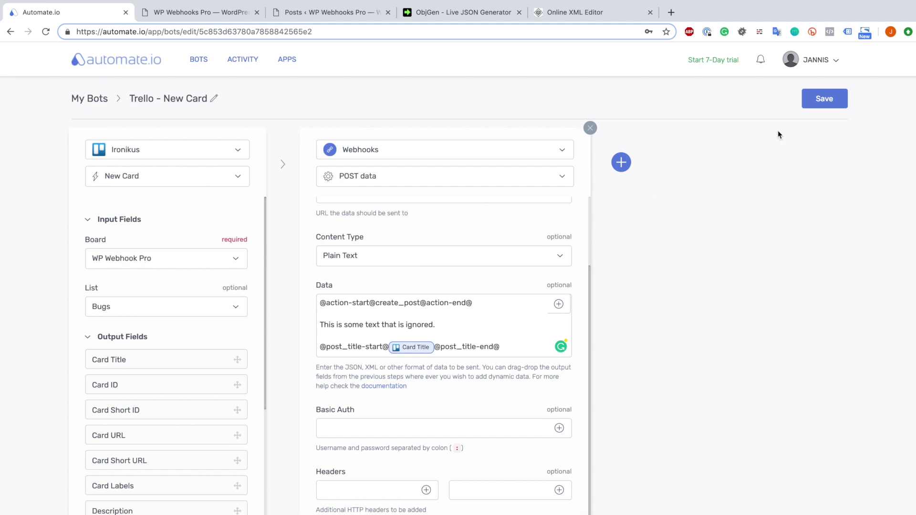
click(321, 10)
click(46, 31)
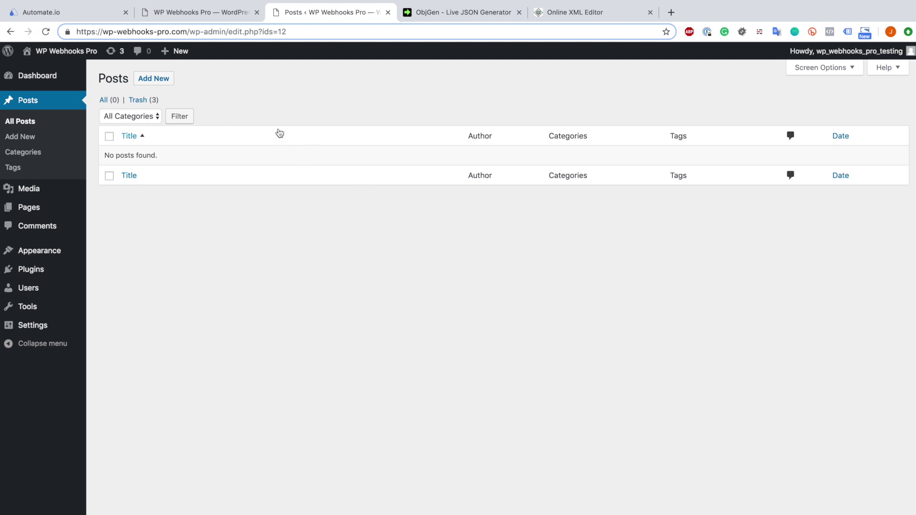
Step: Save the bot, switch it ON, and start its test waiting for a new Trello card
click(51, 14)
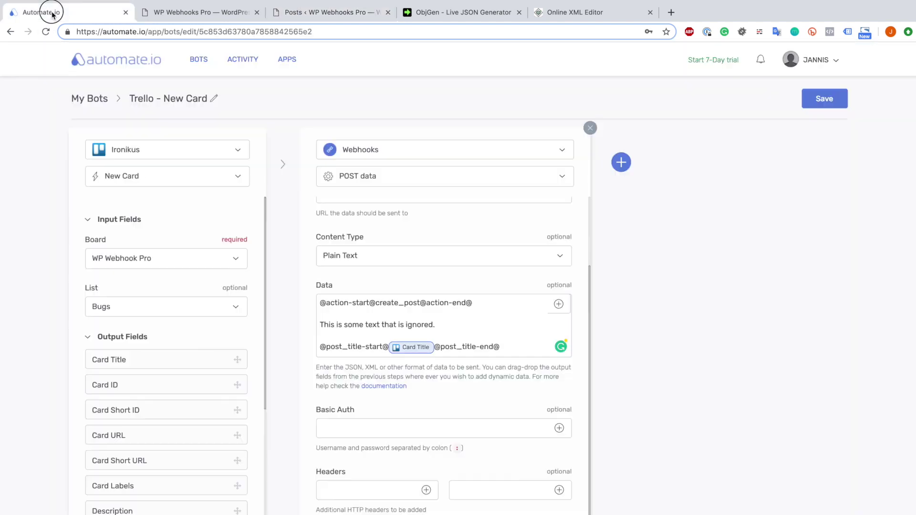
click(819, 99)
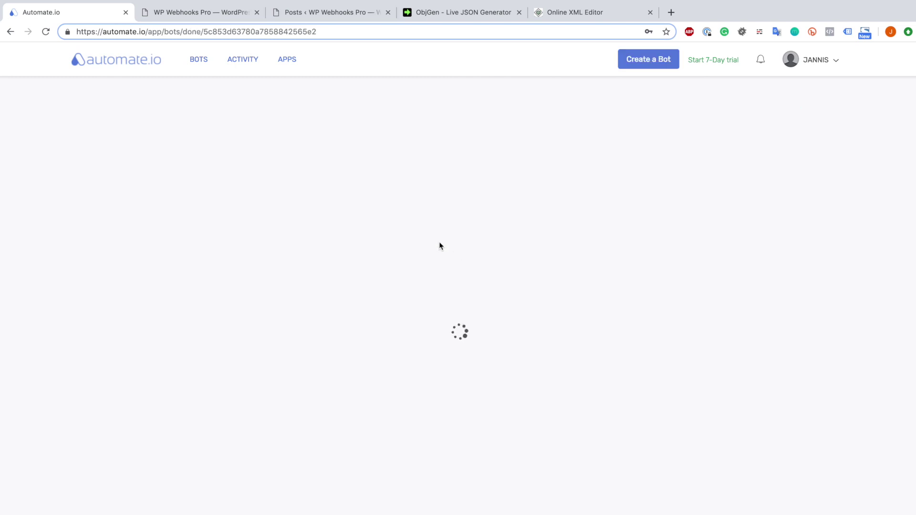
click(537, 221)
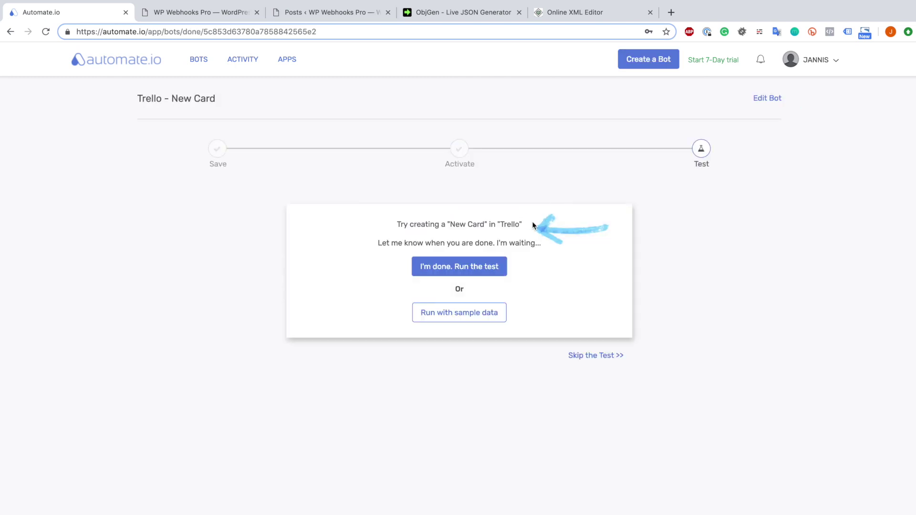
click(469, 269)
key(ctrl+Right)
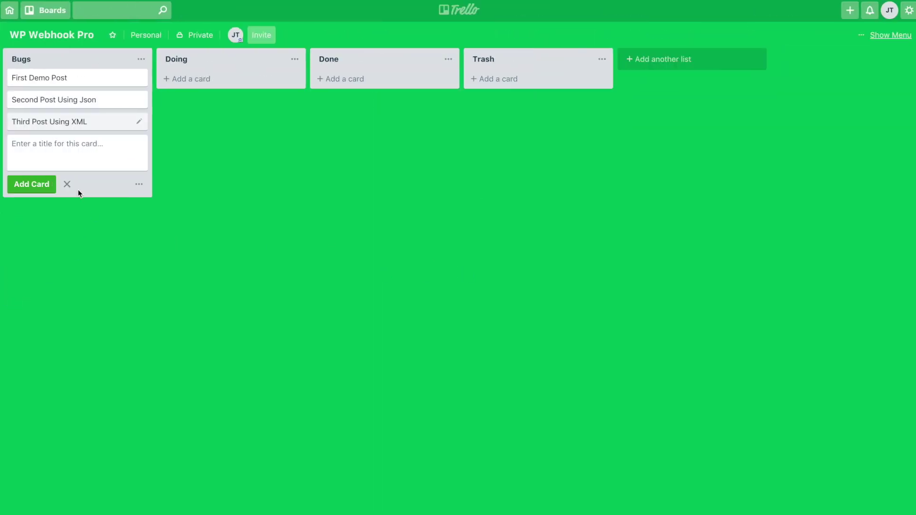
Step: Type a new Bugs list card titled 'Fourth Post Using Plain Text'
click(95, 143)
text(Fou)
key(BackSpace)
key(BackSpace)
key(BackSpace)
text(Forun)
key(BackSpace)
text(urth Post Using Plain Te)
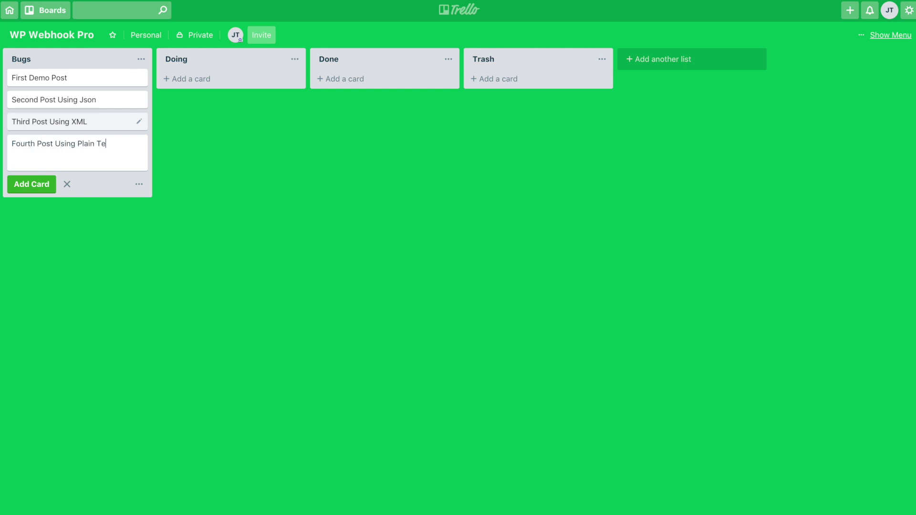
text(xt)
Step: Add the card to Trello and rerun the Automate.io test until it reports the bot is all good
click(30, 189)
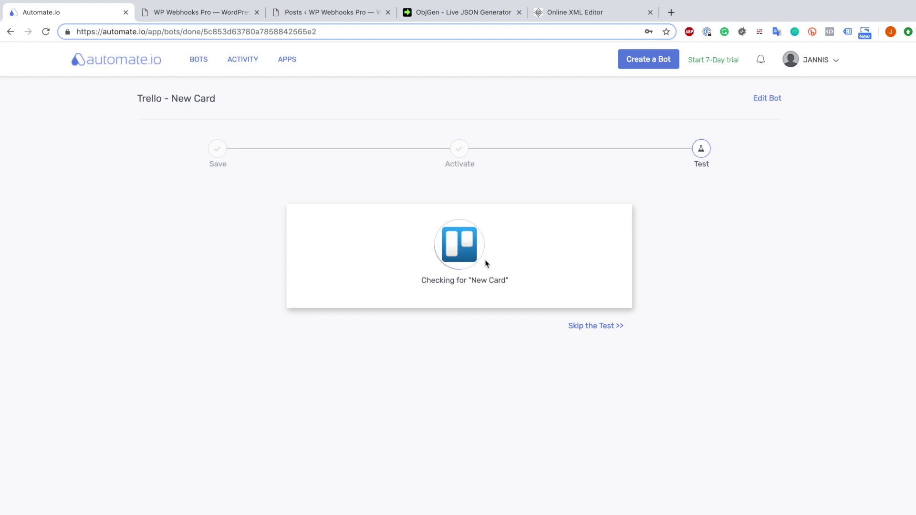
click(468, 254)
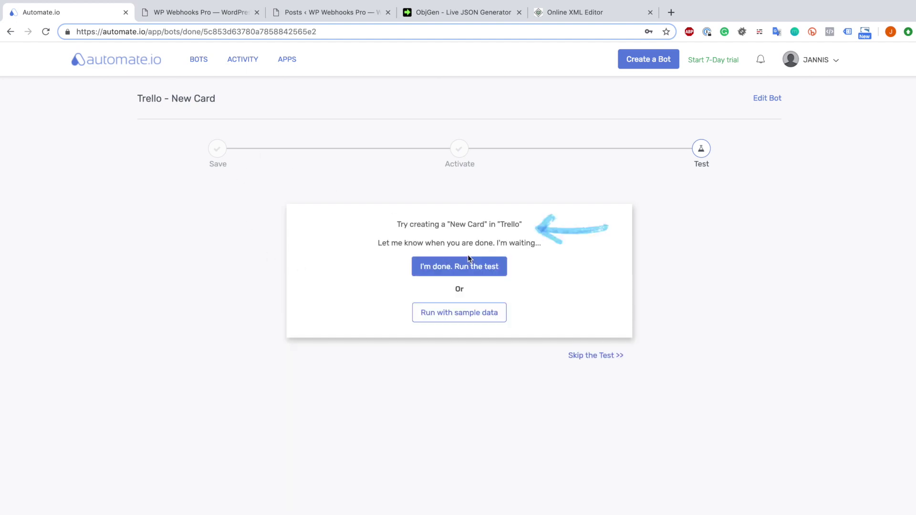
click(491, 273)
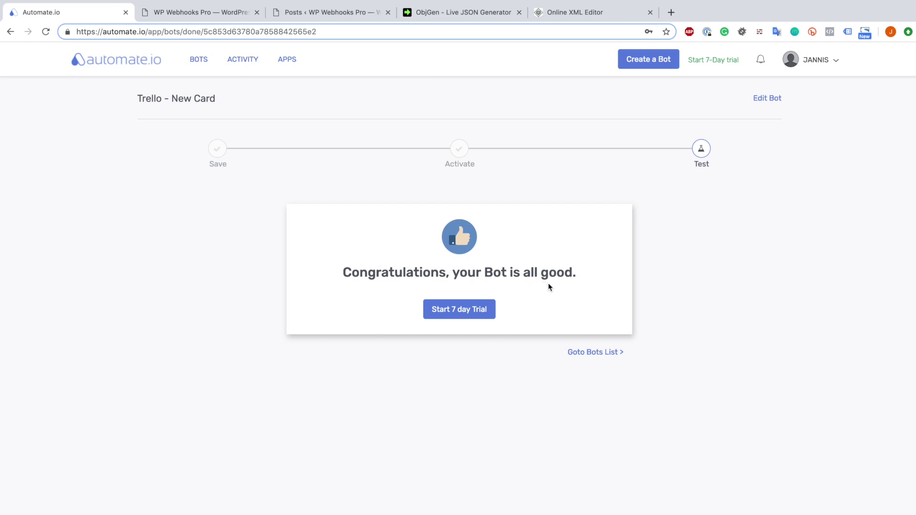
click(313, 19)
click(45, 34)
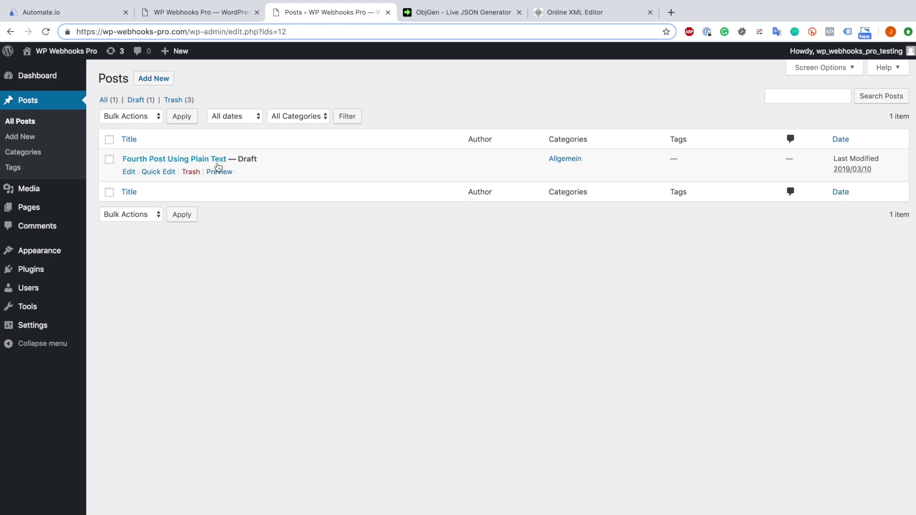
click(112, 13)
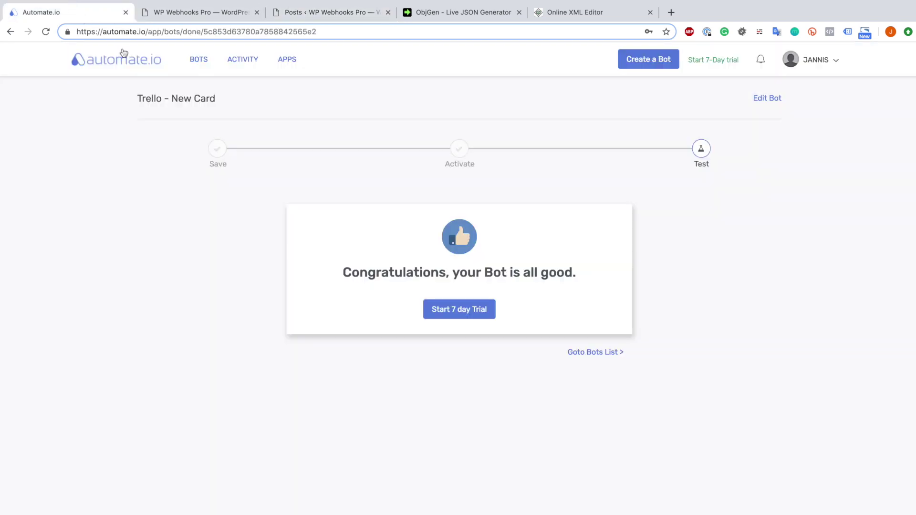